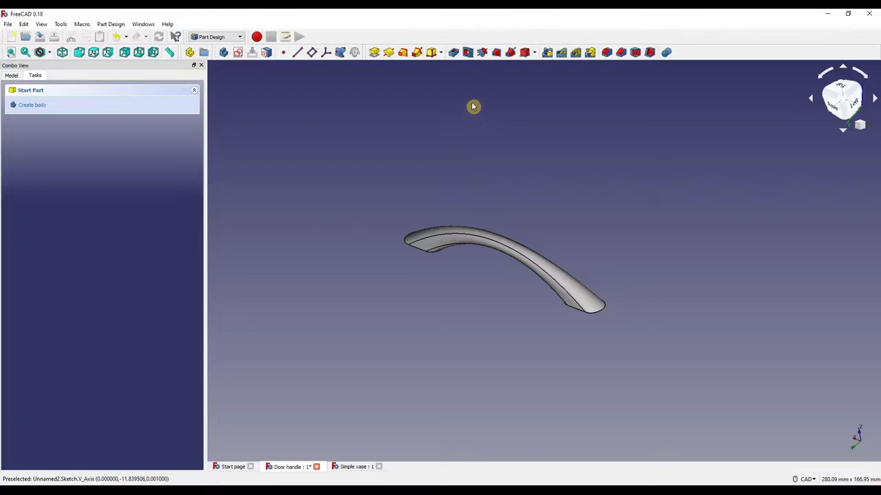
Step: Start a new document and sketch a slot from the origin on the XY plane
click(14, 36)
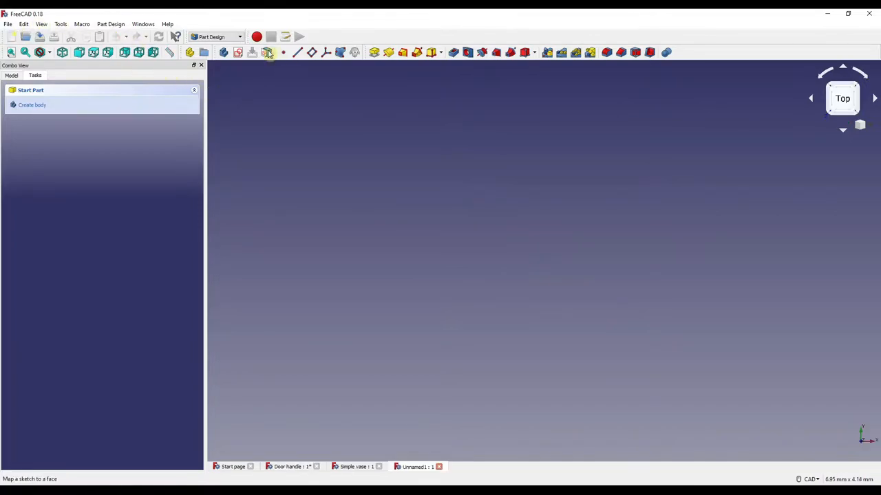
click(238, 52)
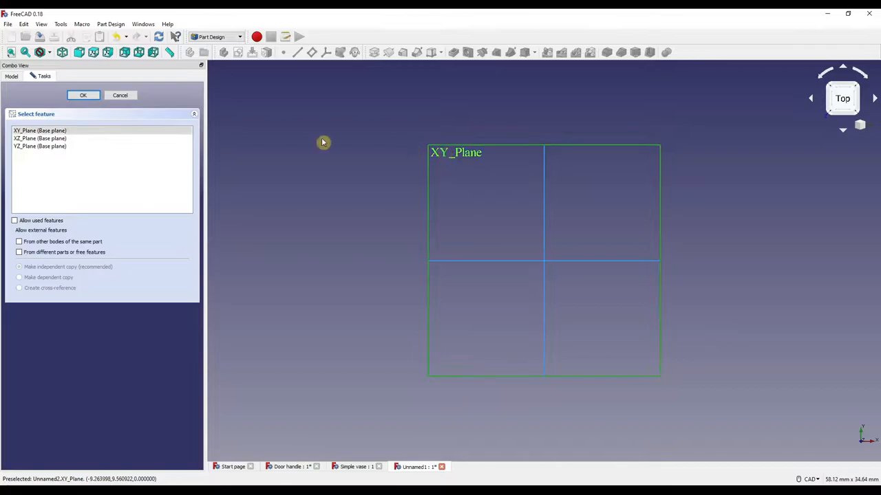
click(83, 94)
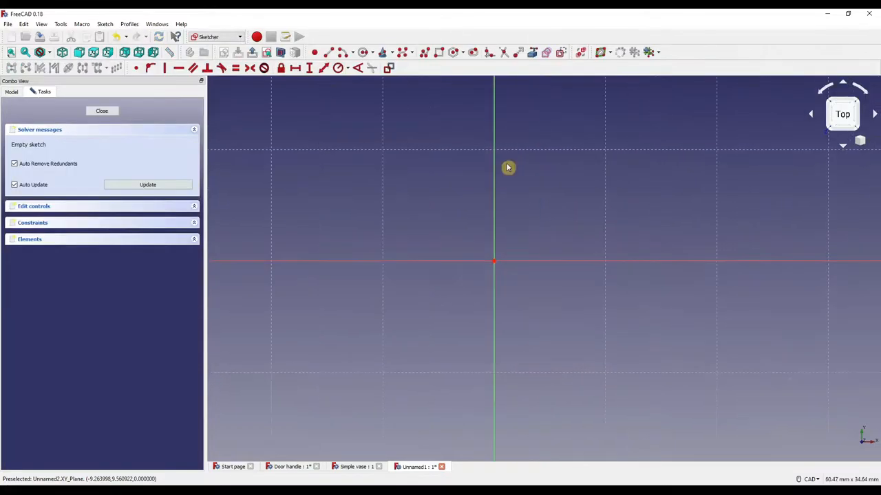
click(474, 53)
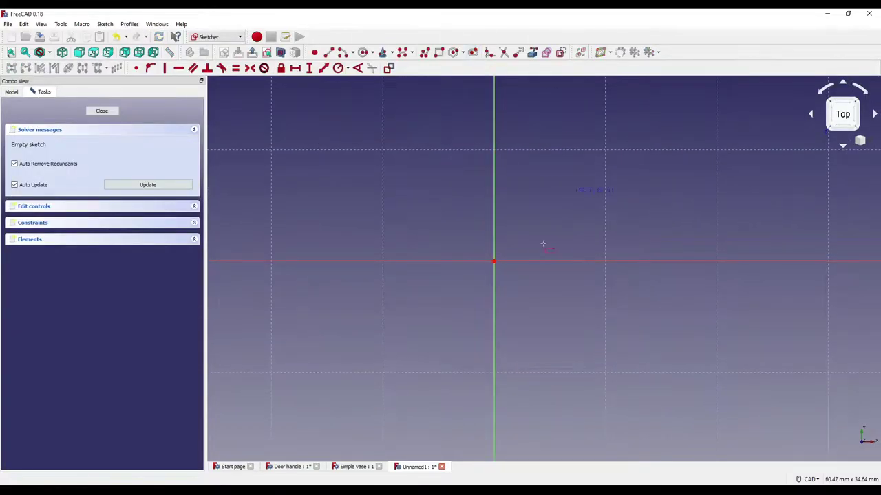
click(494, 263)
click(576, 298)
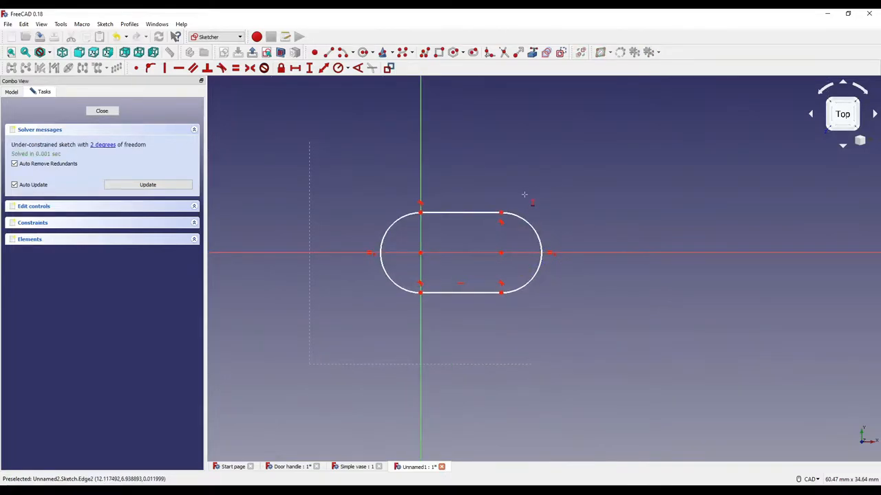
Step: Constrain the slot with a 10 mm straight length and 5 mm end radius
click(422, 256)
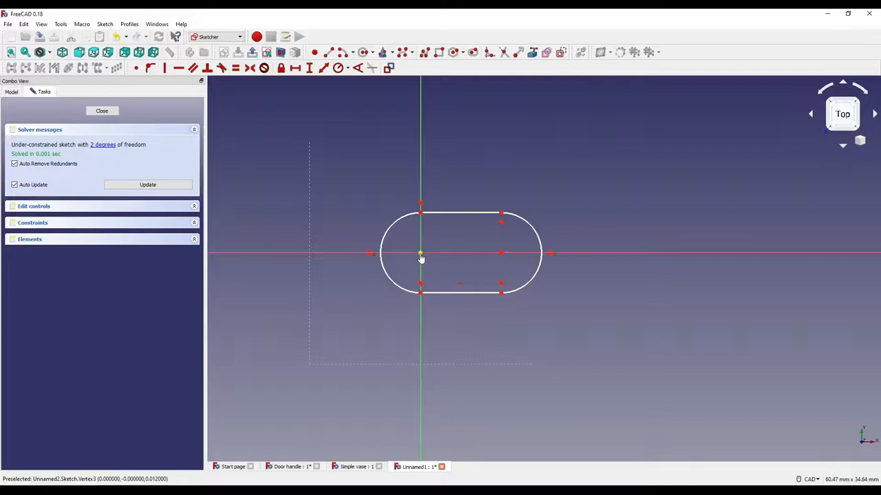
click(497, 254)
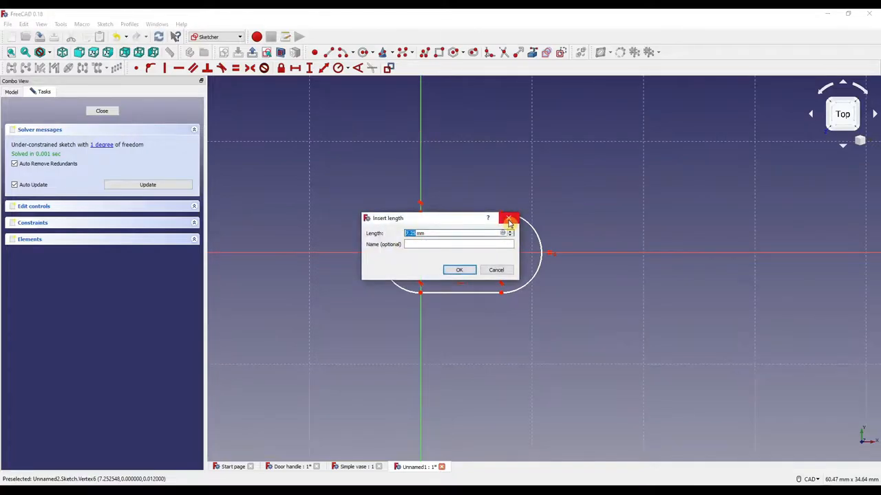
click(511, 221)
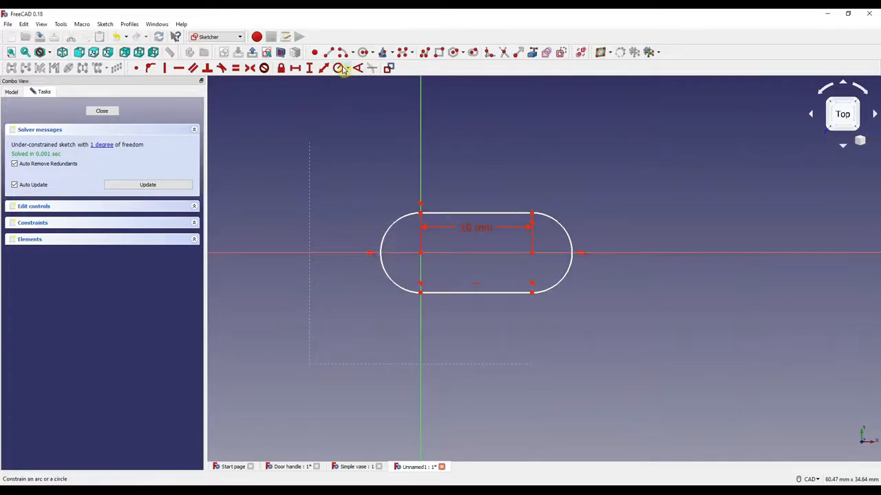
click(563, 229)
click(454, 269)
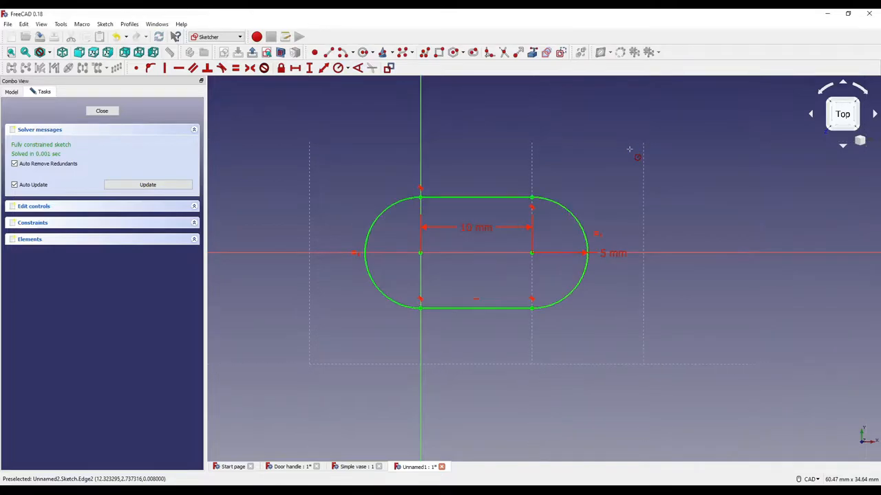
Step: Close the slot sketch and create a datum plane attached to it
click(103, 110)
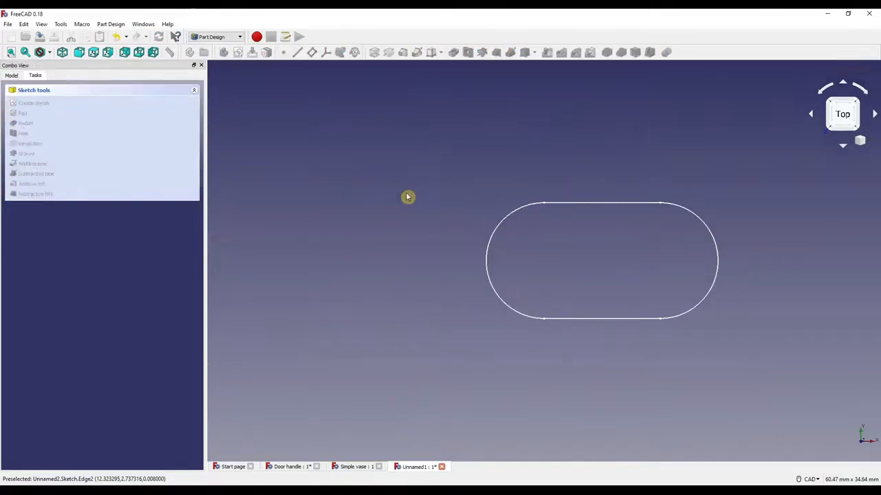
click(11, 75)
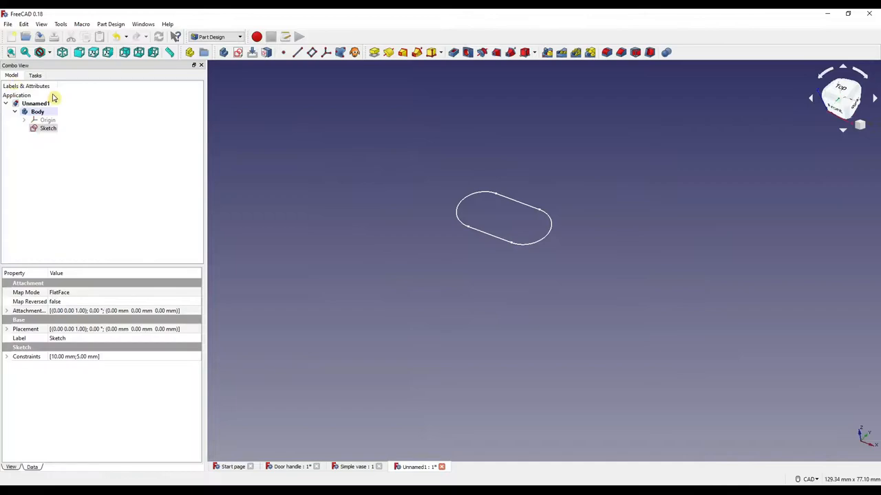
click(48, 128)
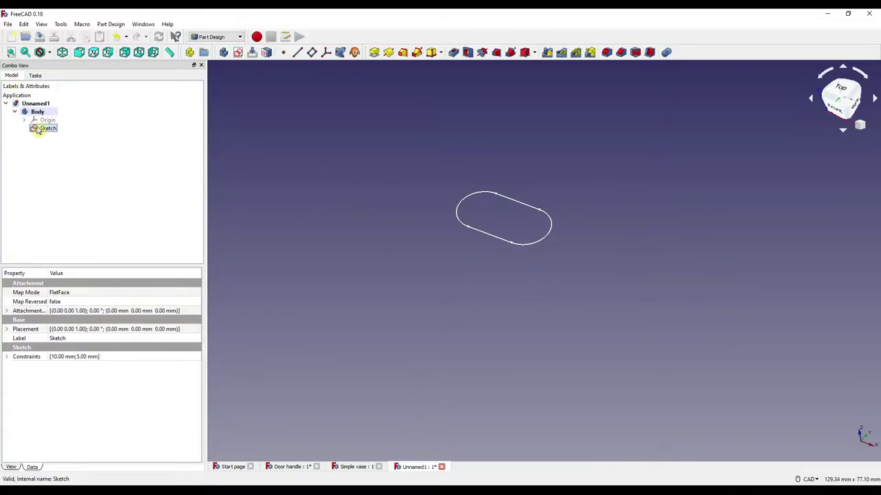
click(312, 52)
middle_drag(513, 221, 455, 217)
key(0)
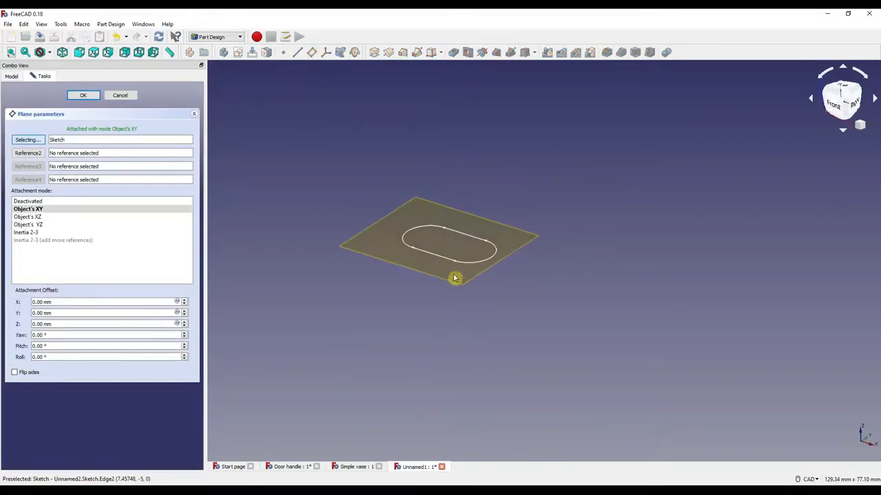
Step: Set the datum plane's pitch to 90° and its X offset to 50 mm
click(39, 357)
click(39, 346)
double_click(39, 346)
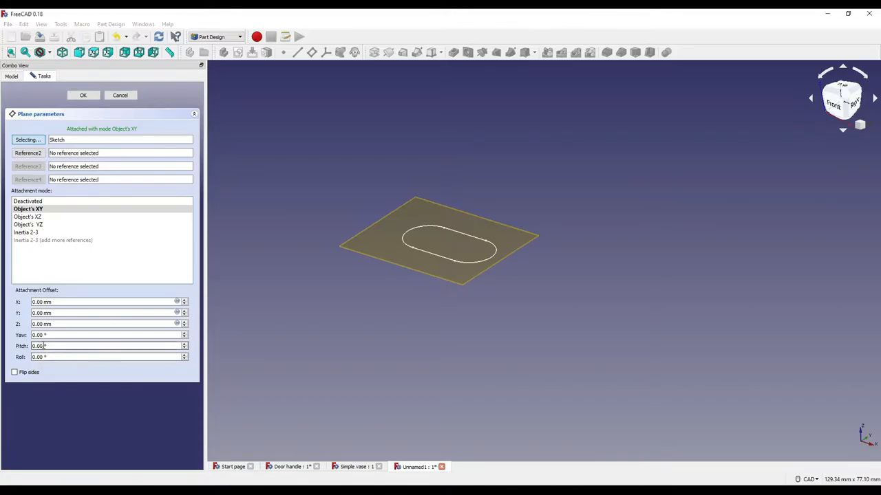
text(90)
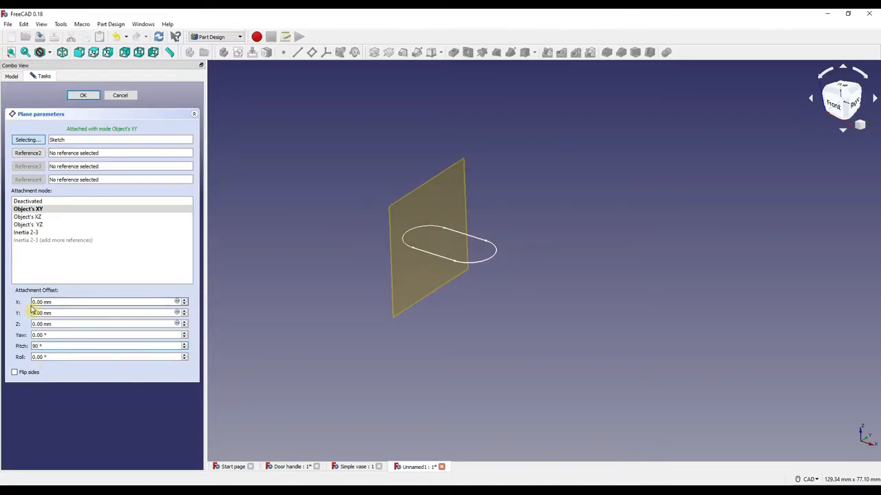
click(42, 302)
text(50)
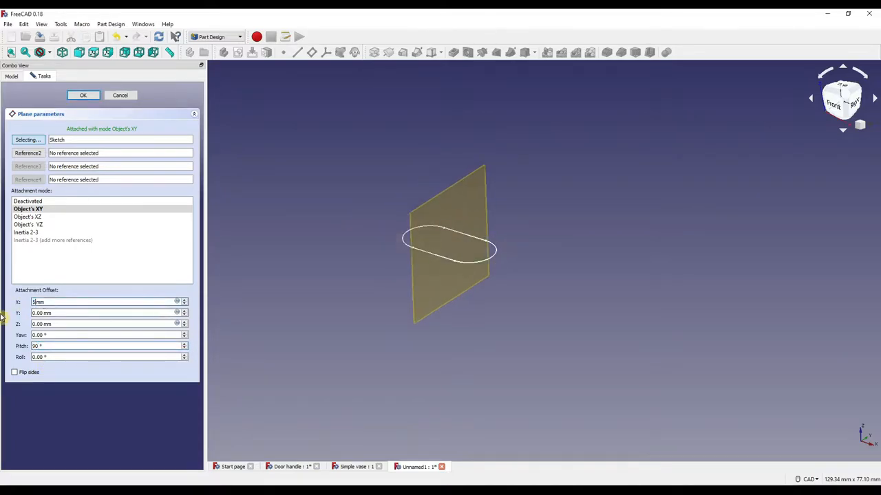
key(Return)
mouse_move(492, 303)
middle_down()
mouse_move(559, 254)
mouse_move(523, 288)
mouse_move(400, 200)
middle_up()
mouse_move(610, 289)
middle_down()
mouse_move(547, 268)
mouse_move(596, 280)
middle_up()
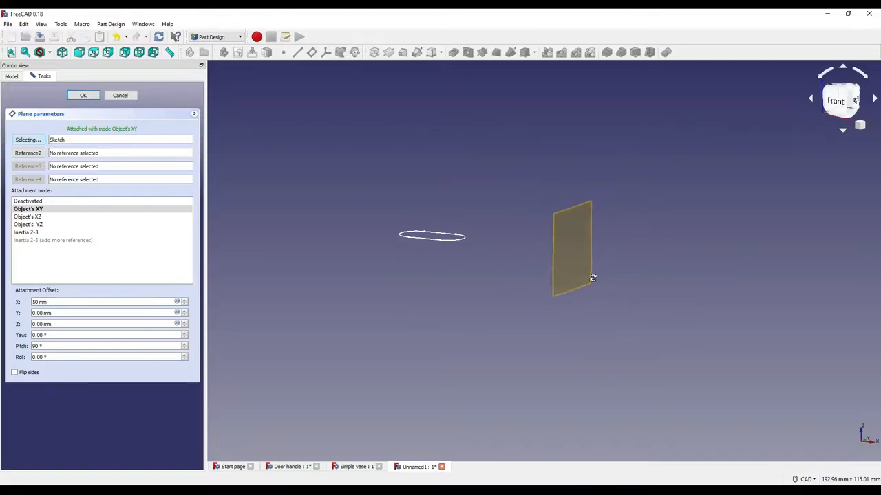
Step: Confirm the datum plane and sketch a circle on it, centred on the horizontal axis
click(84, 94)
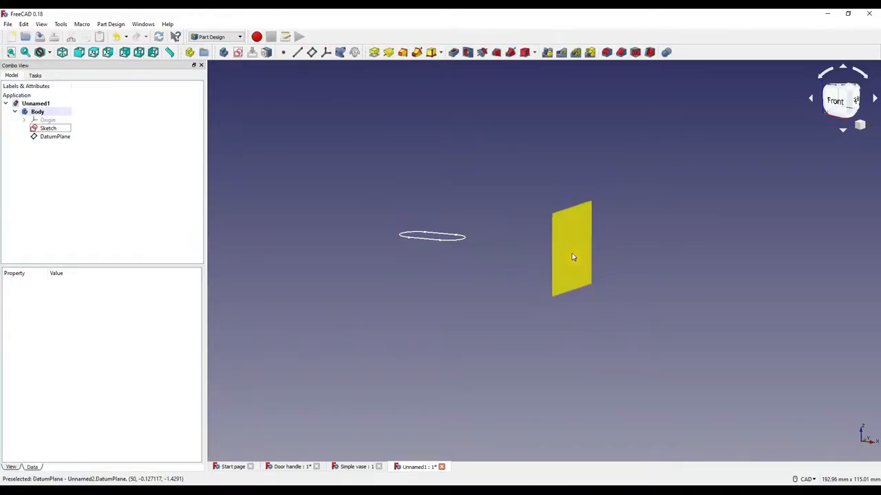
click(569, 234)
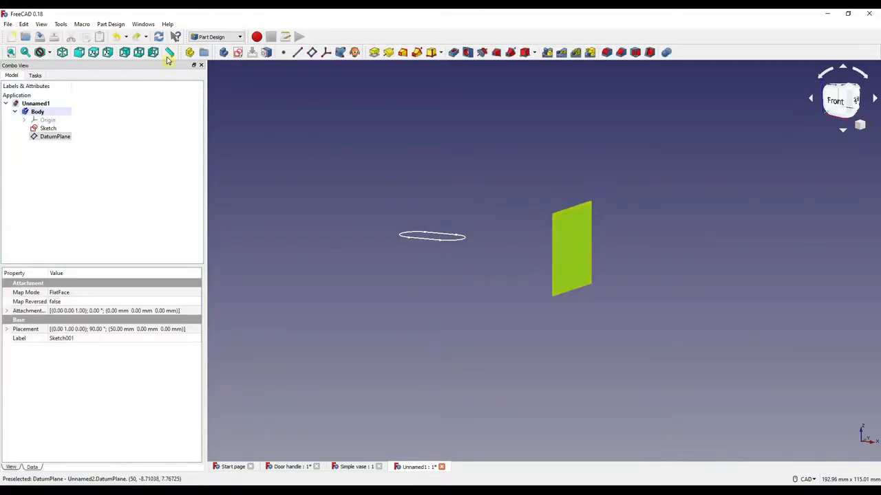
click(237, 52)
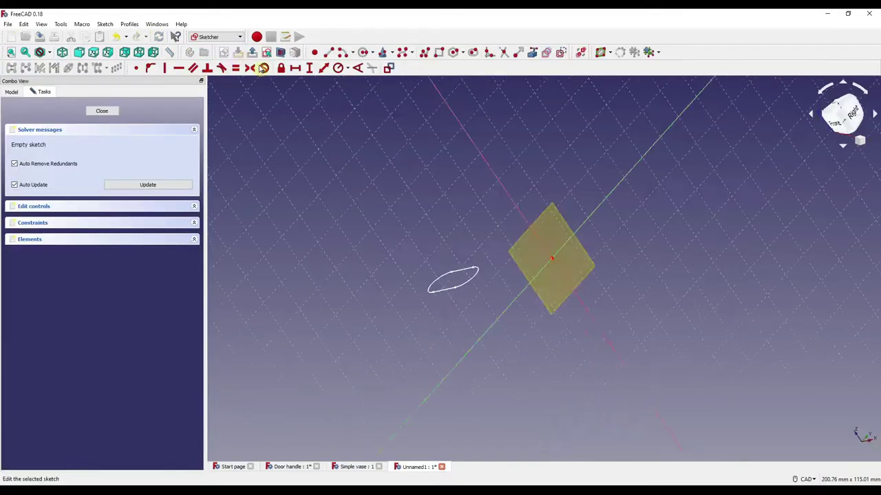
click(363, 53)
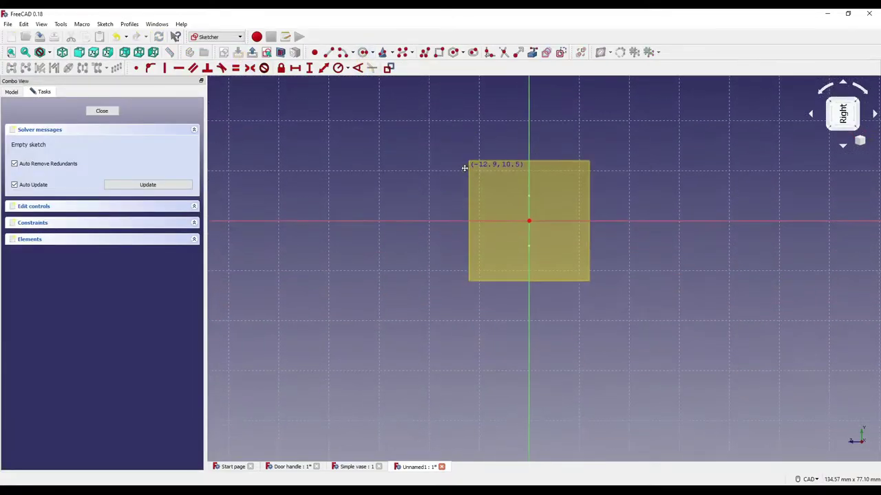
click(427, 220)
click(440, 205)
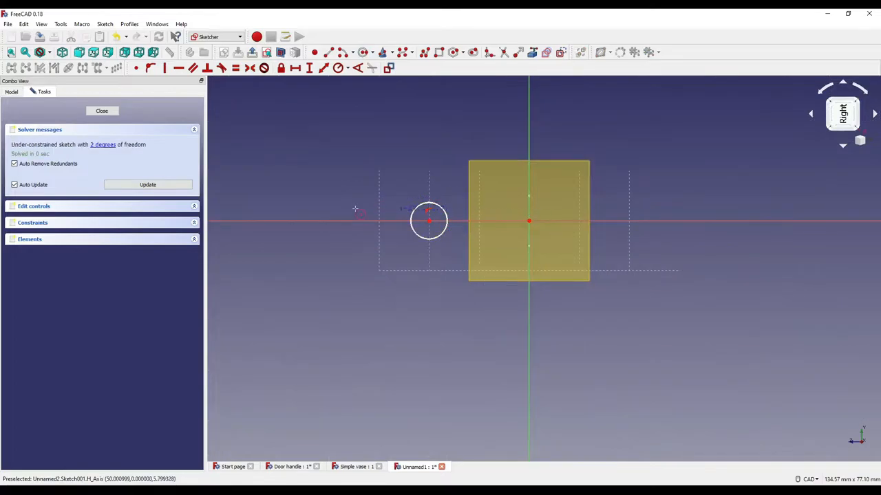
right_click(448, 210)
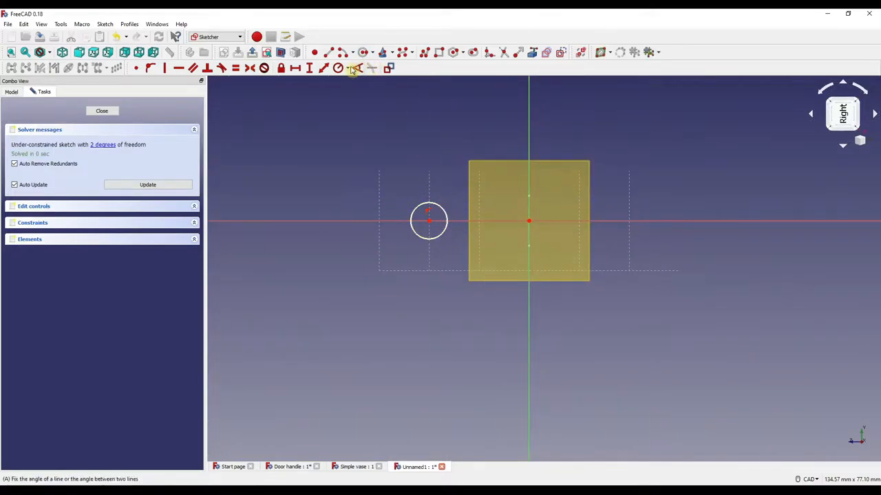
Step: Constrain the circle to a 3 mm radius and 15 mm horizontal distance from the origin
click(446, 213)
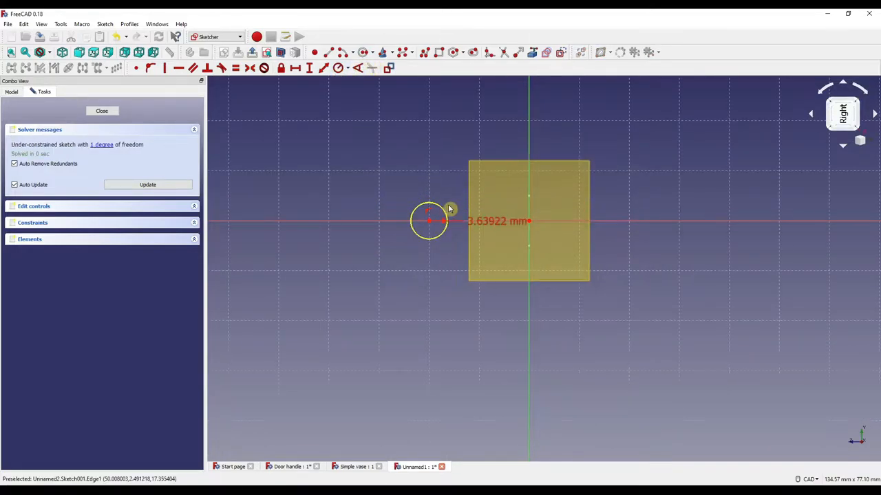
key(shift+r)
text(3.64)
key(Return)
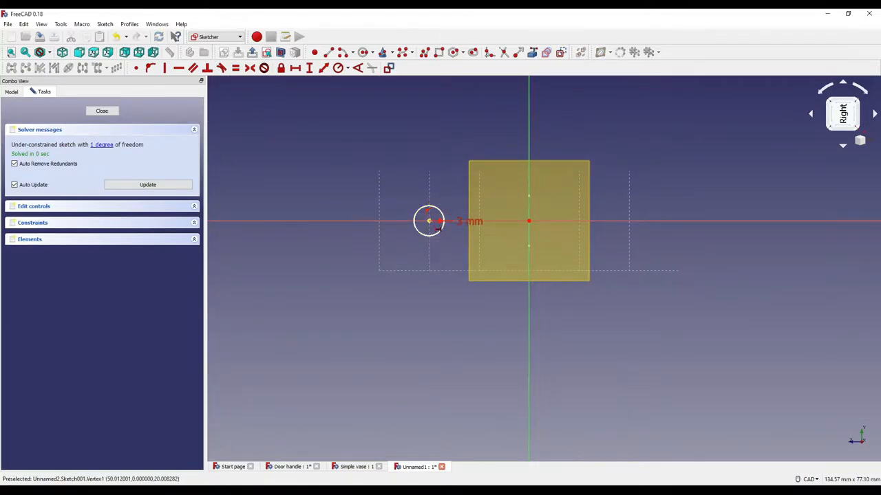
click(527, 219)
key(shift+h)
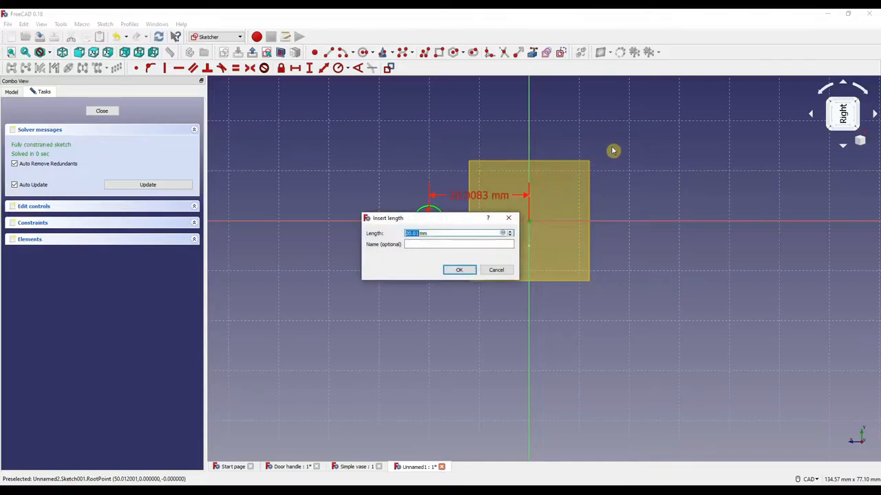
key(Return)
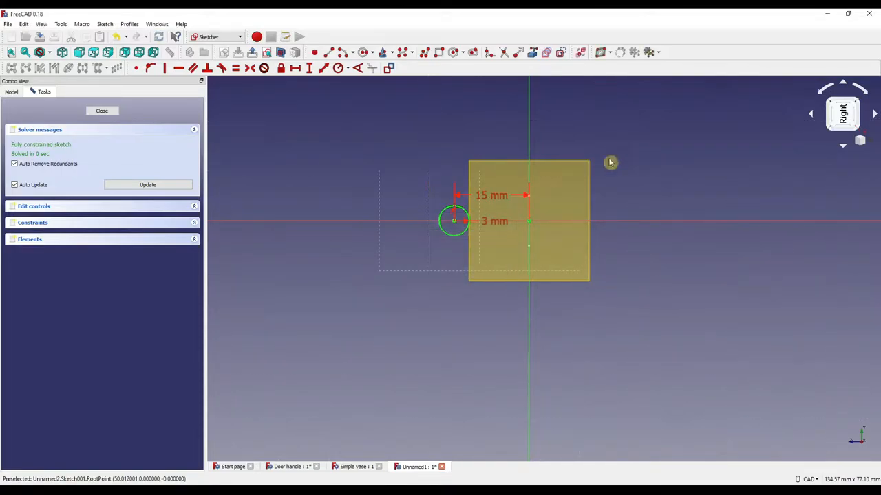
middle_drag(612, 158, 566, 170)
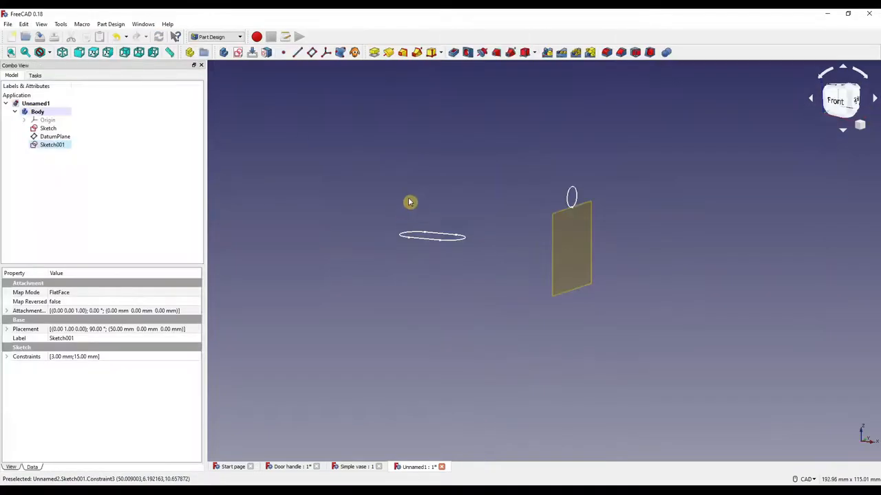
Step: Close the circle sketch, hide the datum plane and start a new sketch on the XY plane
click(578, 247)
key(space)
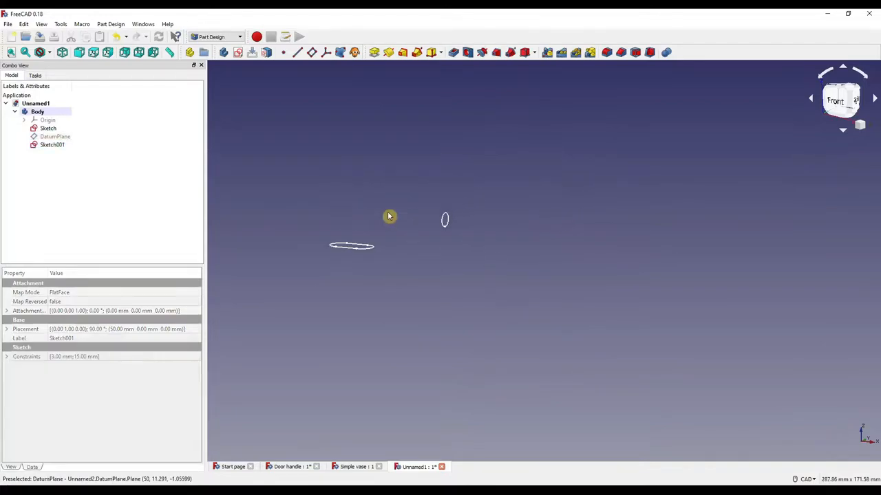
click(238, 52)
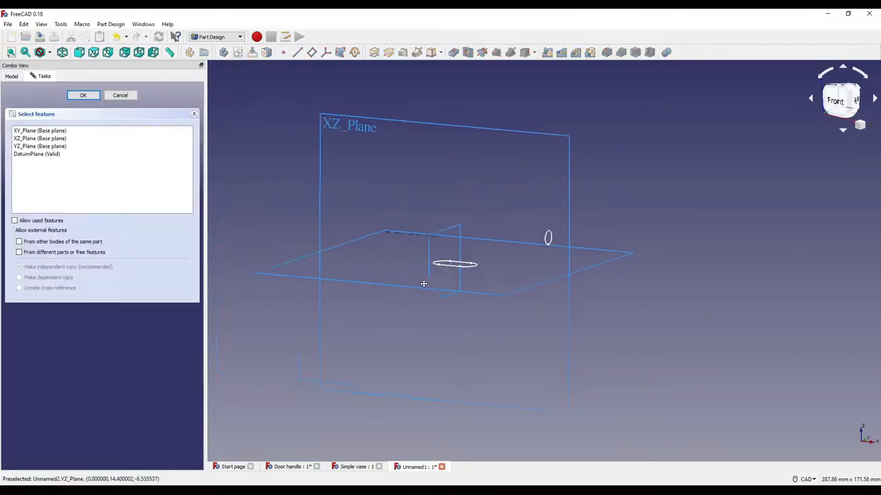
middle_drag(406, 243, 426, 289)
click(422, 205)
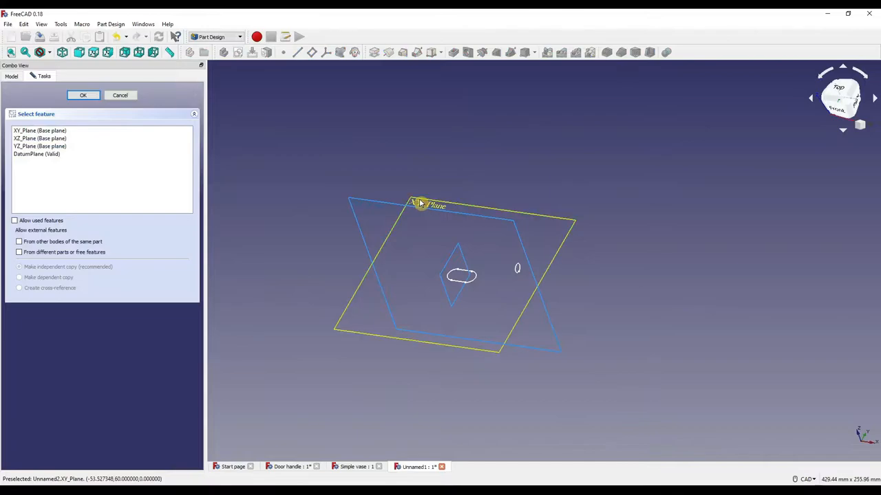
click(83, 95)
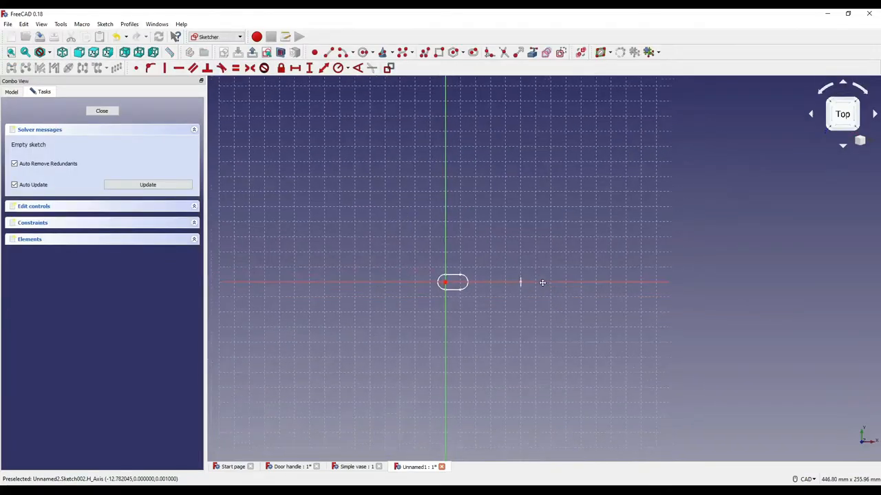
middle_drag(441, 275, 385, 248)
scroll(375, 265, up, 3)
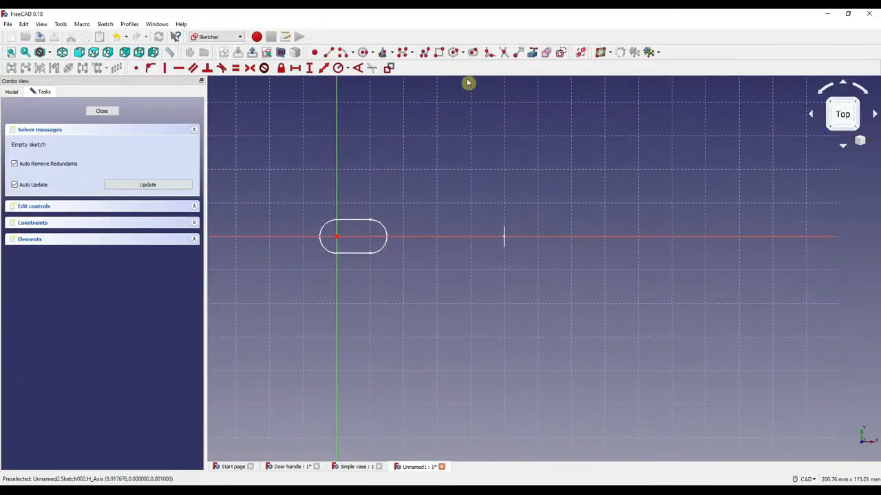
Step: Draw a second slot on the horizontal axis to the right of the first
click(473, 53)
middle_drag(482, 261, 385, 220)
click(469, 218)
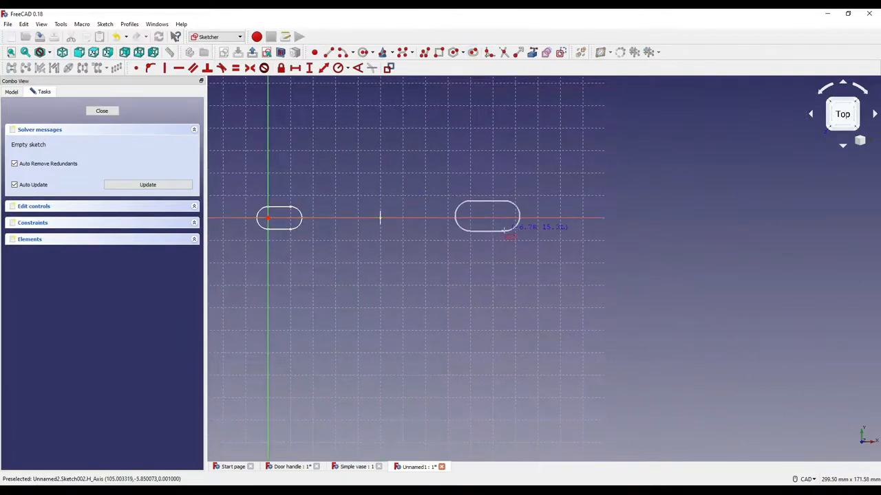
click(509, 227)
scroll(489, 227, up, 3)
middle_drag(514, 256, 510, 265)
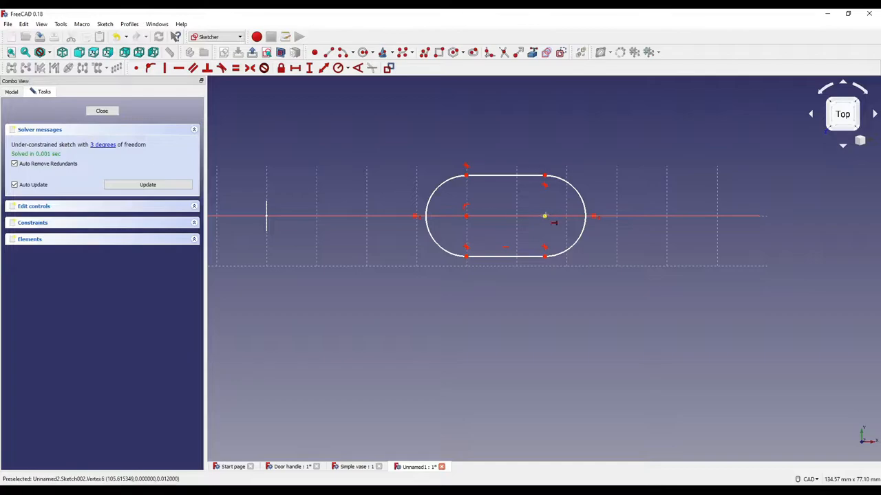
Step: Constrain the new slot with a 10 mm length and 5 mm end radius
click(521, 217)
key(shift+h)
text(10)
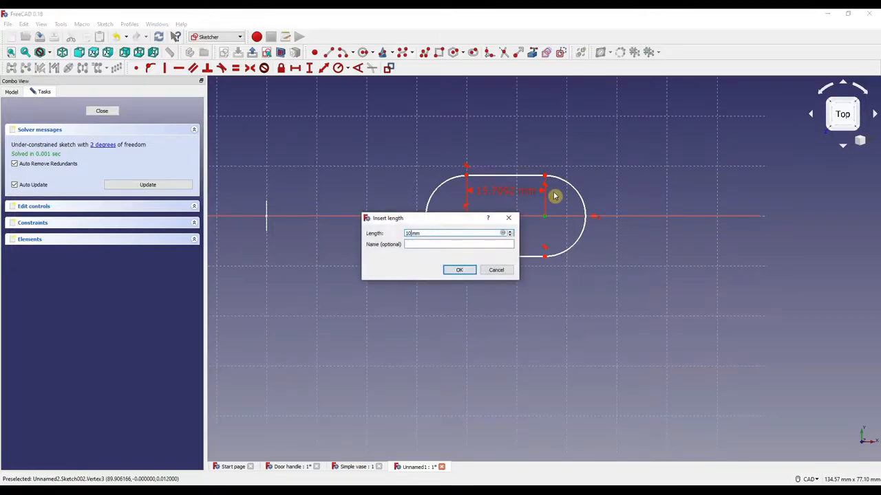
key(Return)
click(338, 68)
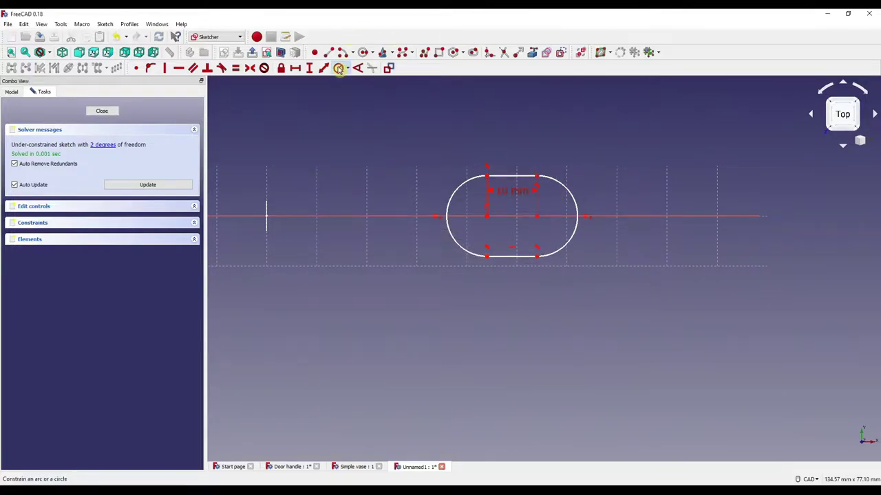
click(558, 184)
text(5)
key(Return)
scroll(570, 220, down, 3)
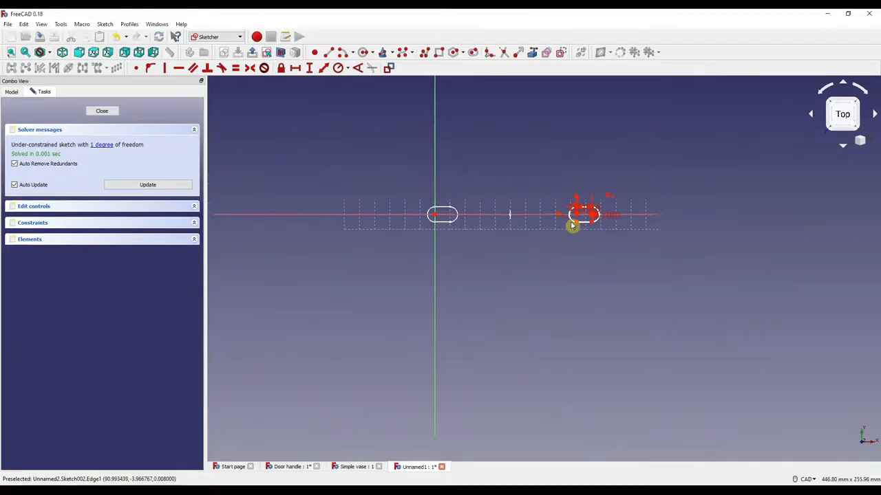
Step: Place the slot 90 mm horizontally from the origin and close the sketch
middle_drag(489, 225, 478, 137)
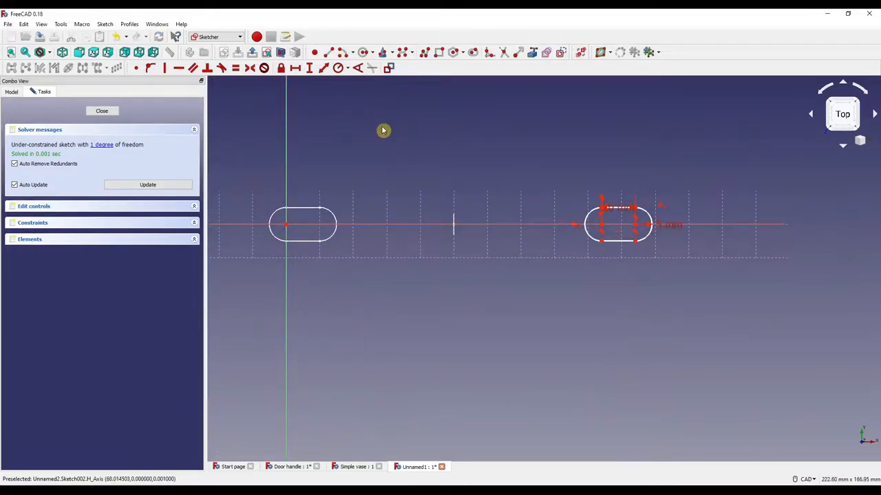
click(604, 224)
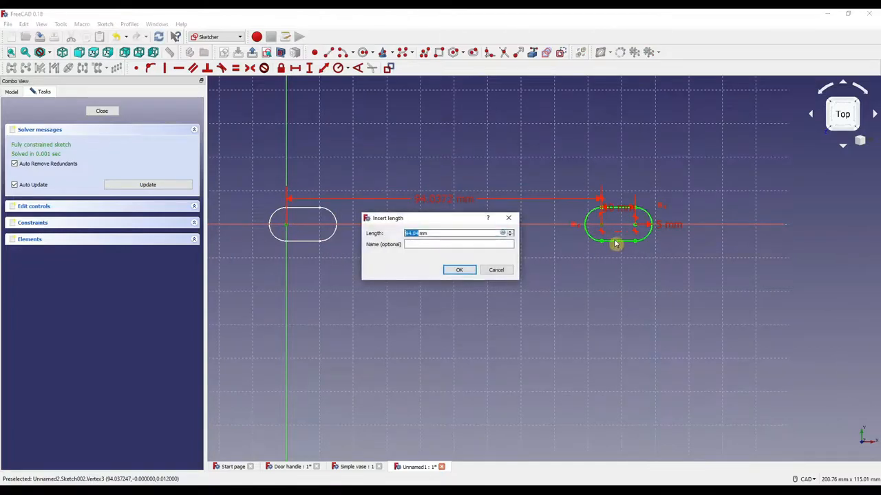
key(Return)
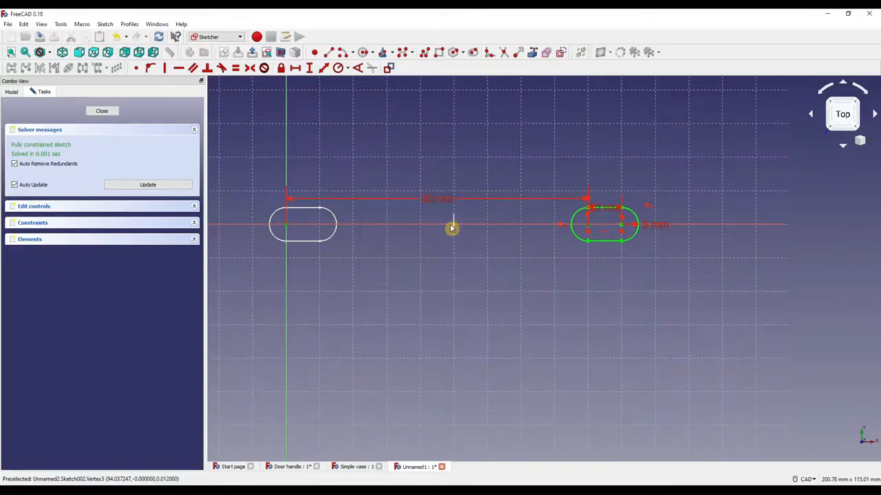
scroll(450, 227, up, 2)
middle_drag(451, 227, 406, 260)
scroll(406, 260, down, 3)
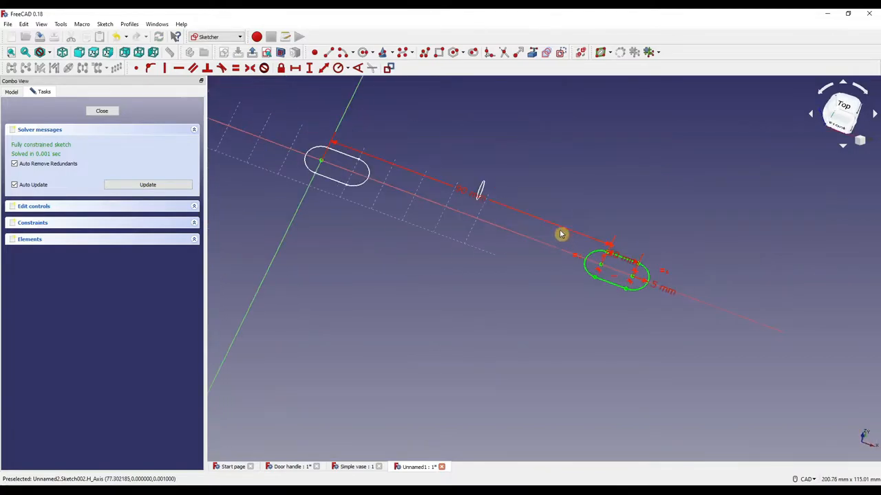
right_click(560, 236)
click(111, 113)
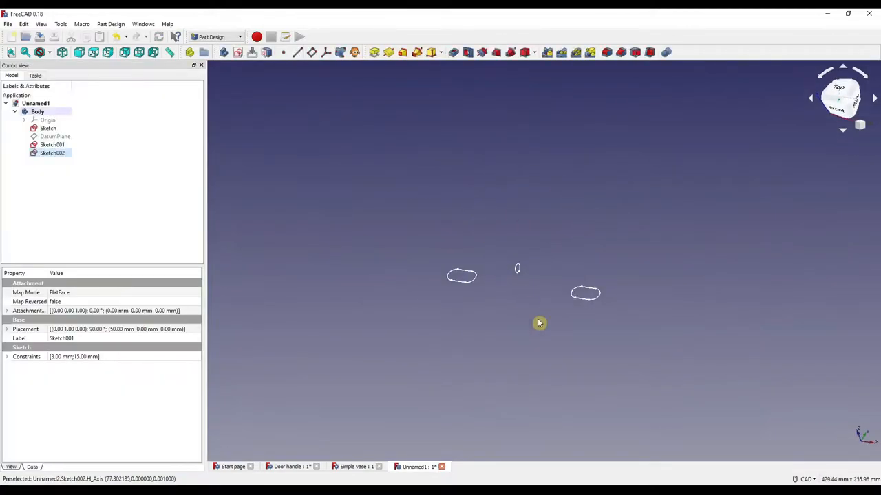
scroll(535, 322, up, 2)
mouse_move(518, 269)
middle_down()
mouse_move(519, 170)
mouse_move(482, 199)
mouse_move(502, 228)
mouse_move(475, 203)
mouse_move(508, 186)
mouse_move(492, 258)
mouse_move(591, 261)
mouse_move(516, 169)
mouse_move(496, 265)
mouse_move(476, 245)
mouse_move(458, 248)
middle_up()
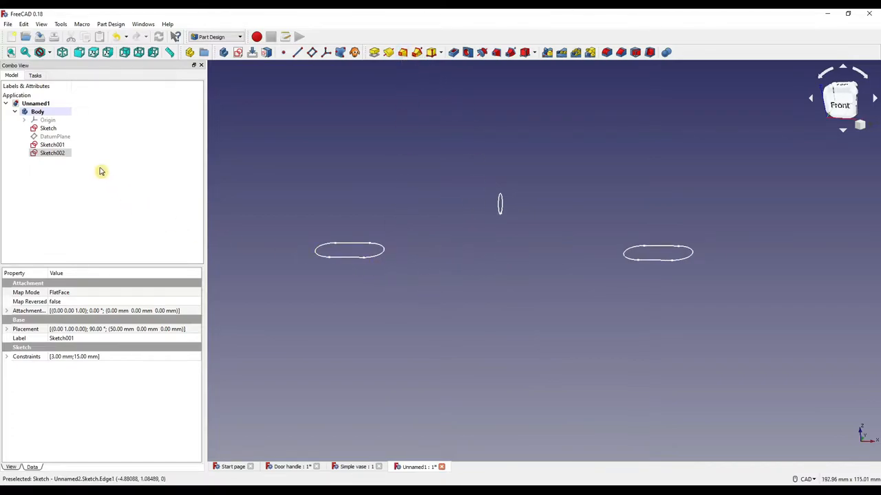
click(48, 128)
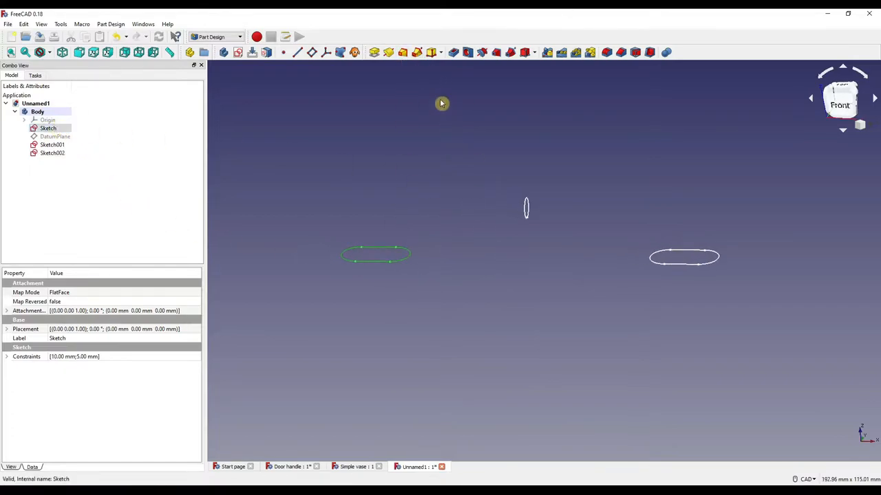
Step: Start an Additive Loft from the first slot and add the vertical ellipse sketch as a section
click(402, 53)
middle_drag(465, 149, 482, 206)
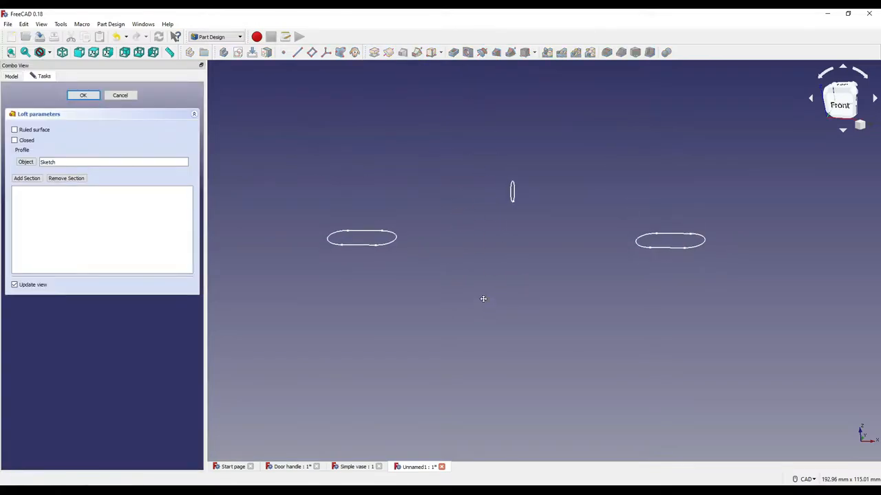
click(26, 179)
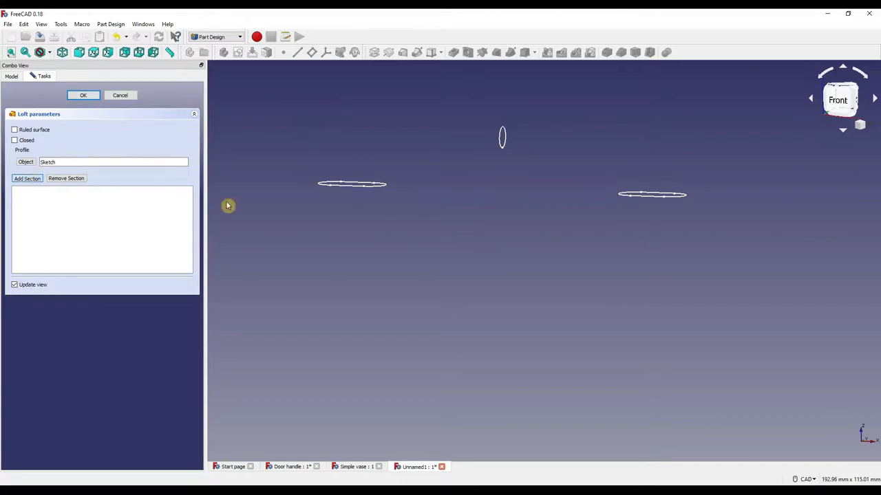
middle_drag(530, 177, 481, 213)
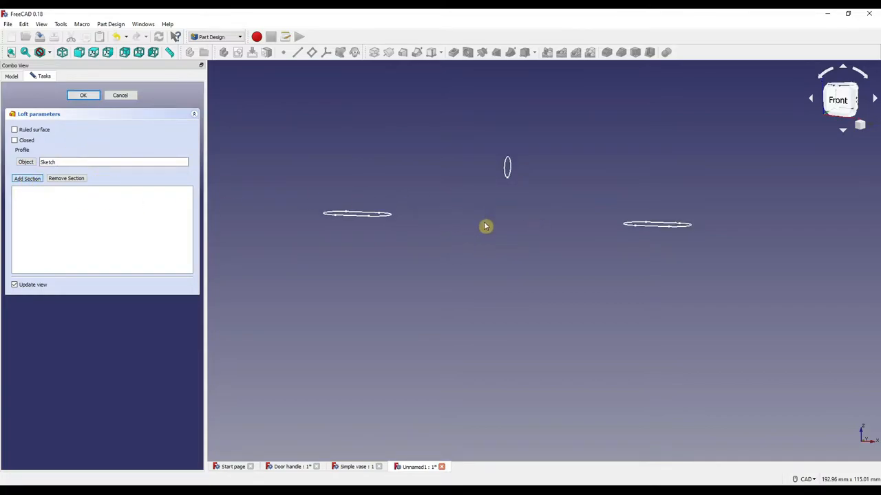
click(508, 167)
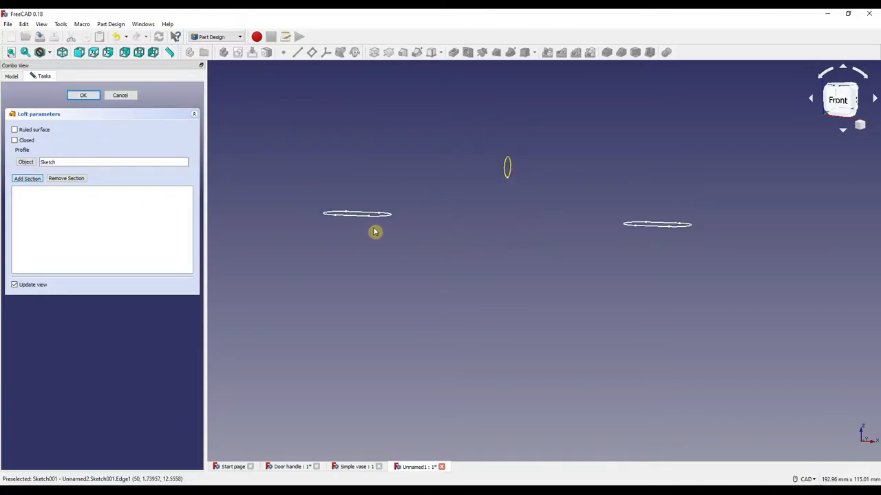
click(511, 178)
middle_drag(512, 232, 530, 238)
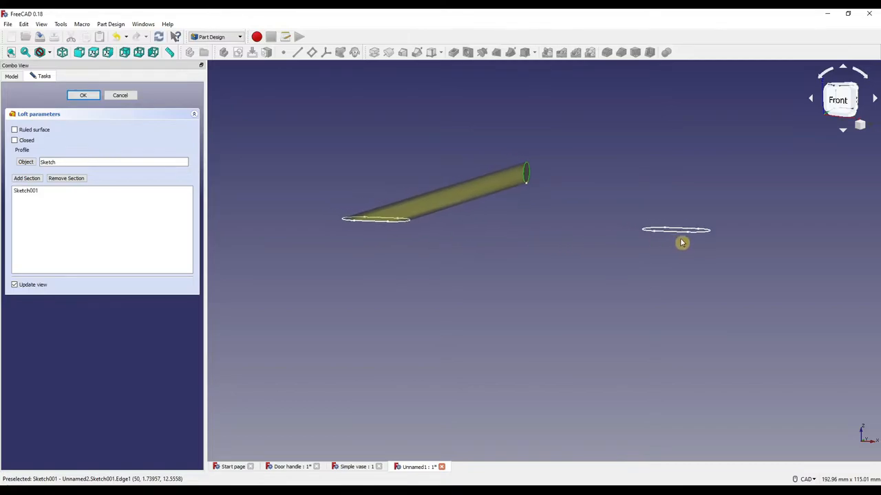
Step: Add the right slot as the next loft section and inspect the arched preview
click(675, 230)
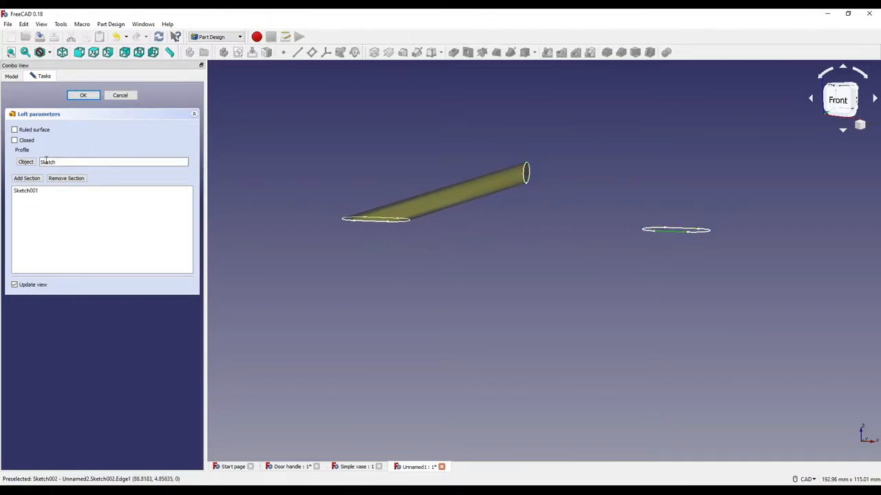
middle_drag(492, 251, 448, 269)
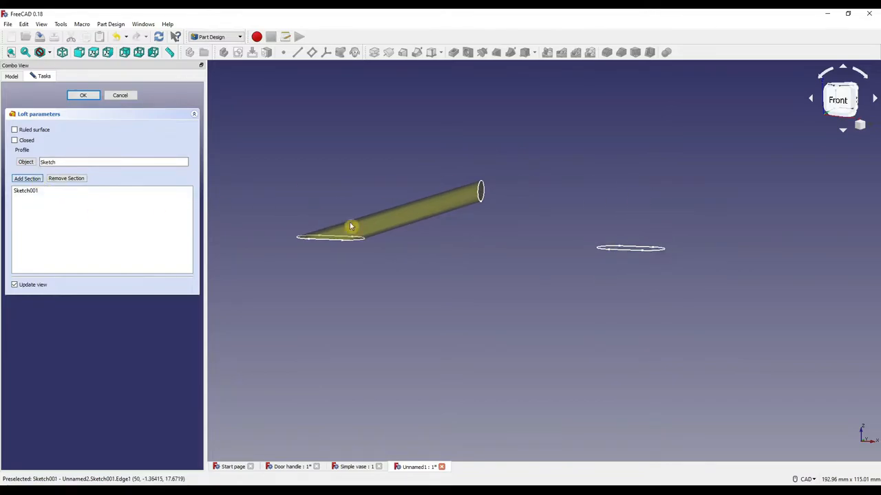
click(620, 226)
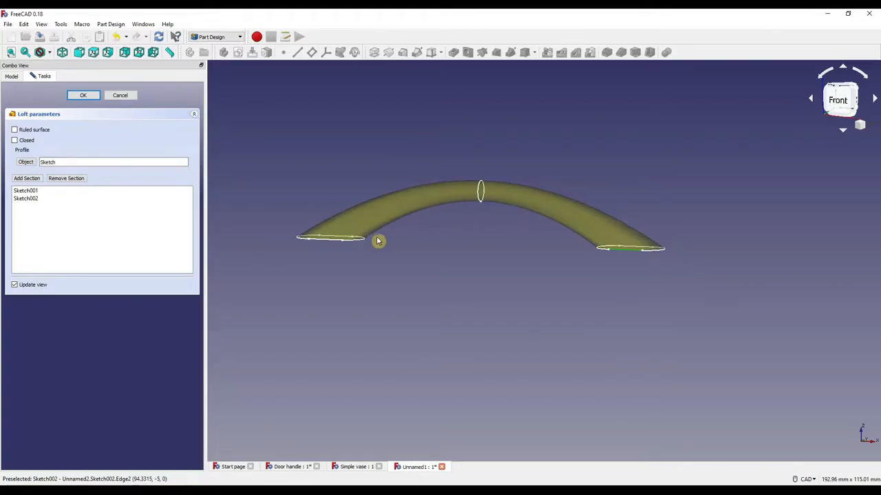
middle_drag(526, 219, 553, 250)
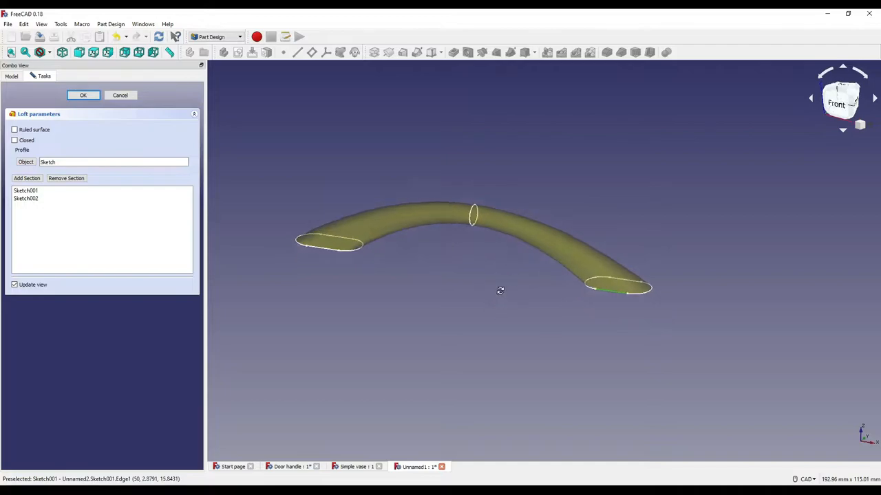
mouse_move(502, 278)
middle_down()
mouse_move(519, 298)
mouse_move(484, 277)
middle_up()
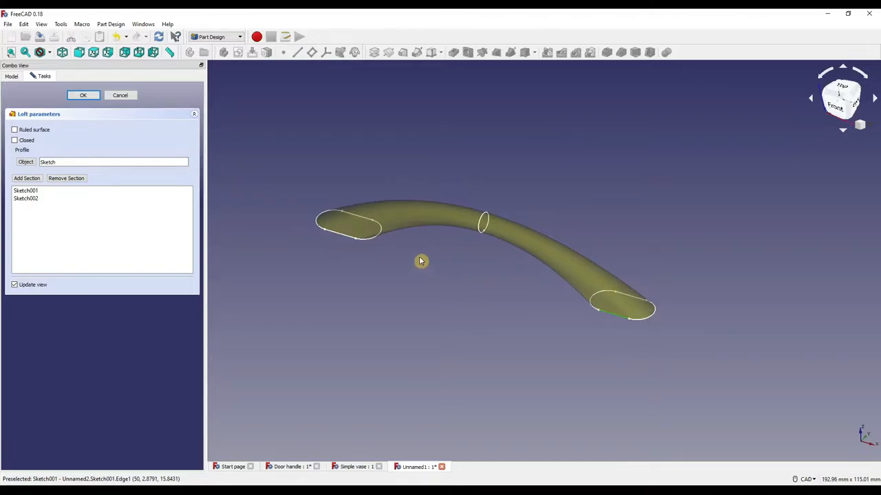
middle_drag(336, 239, 478, 266)
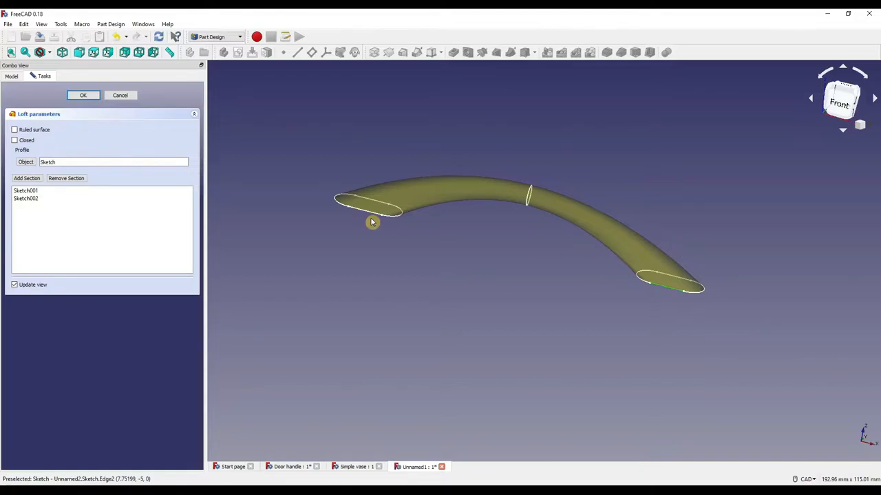
Step: Remove the middle ellipse section and re-add it, inspecting the resulting twisted loft
click(66, 178)
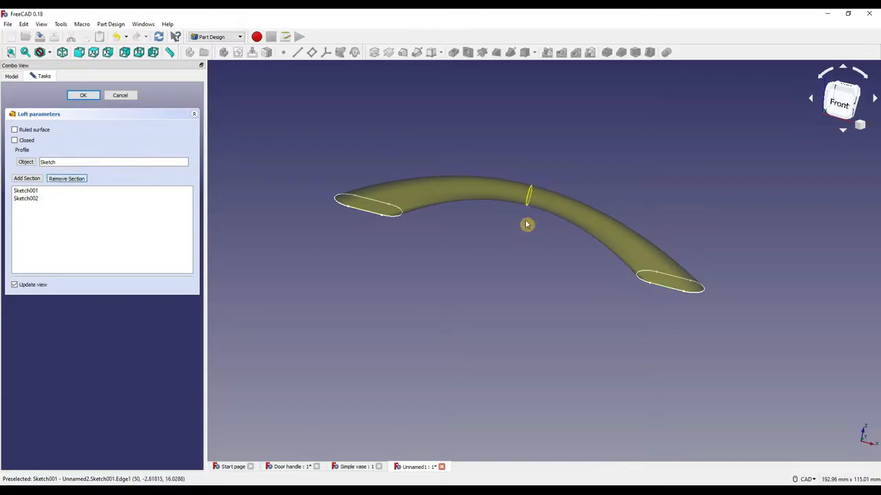
click(28, 178)
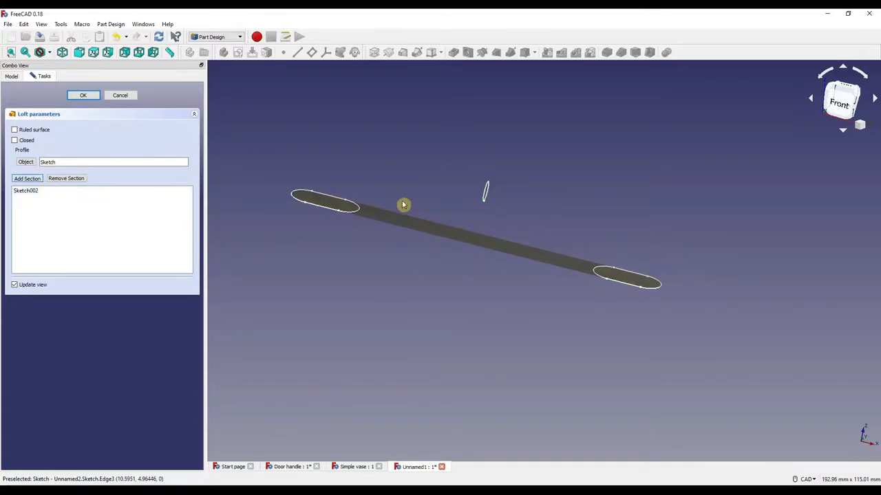
click(483, 194)
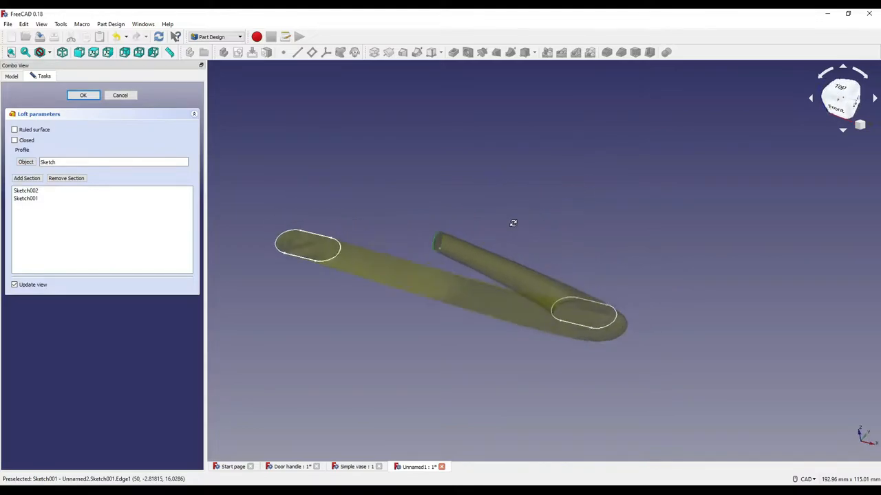
mouse_move(578, 193)
middle_down()
mouse_move(558, 112)
mouse_move(464, 216)
middle_up()
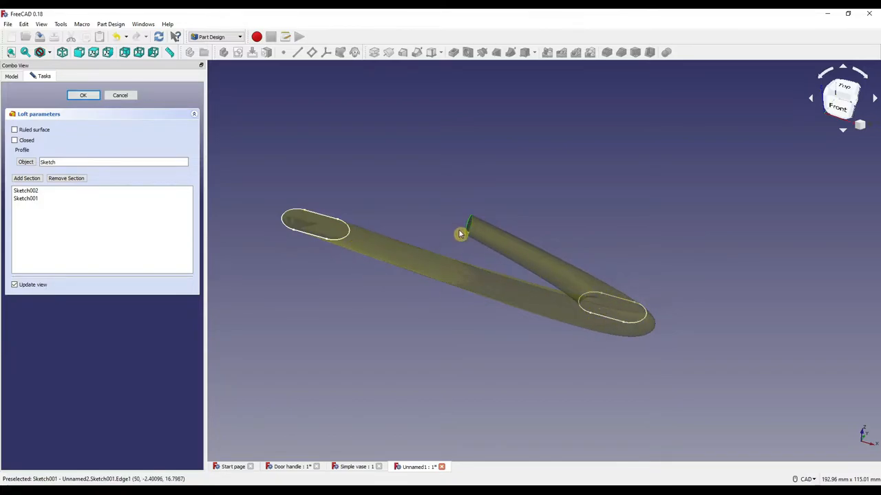
mouse_move(468, 270)
middle_down()
mouse_move(497, 193)
mouse_move(507, 245)
middle_up()
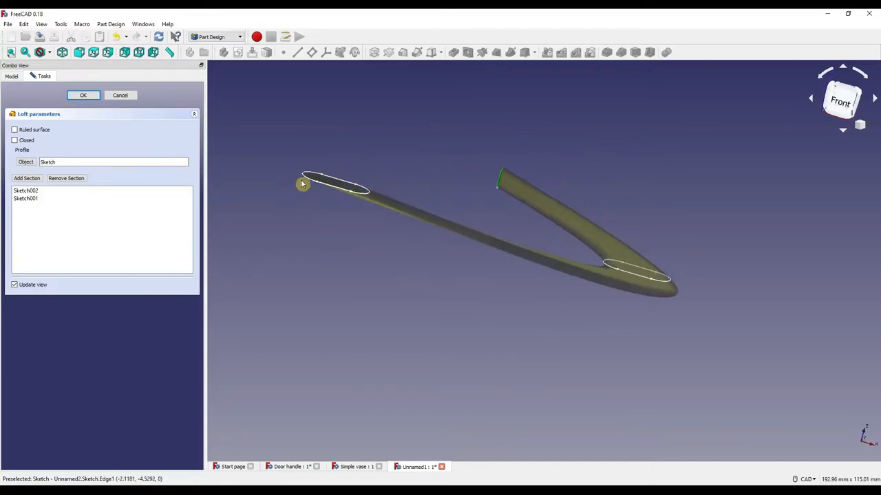
middle_drag(580, 179, 480, 199)
Step: Remove both the middle sketch and the right end profile from the loft sections
click(67, 178)
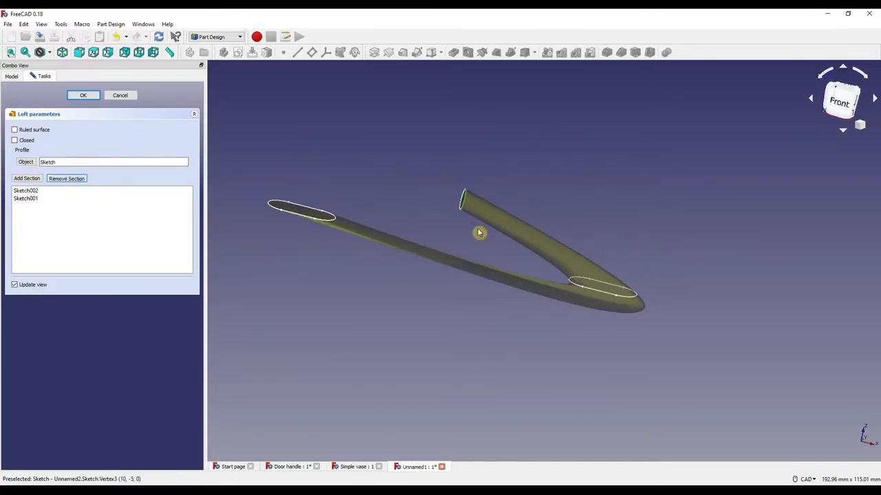
click(463, 200)
click(66, 178)
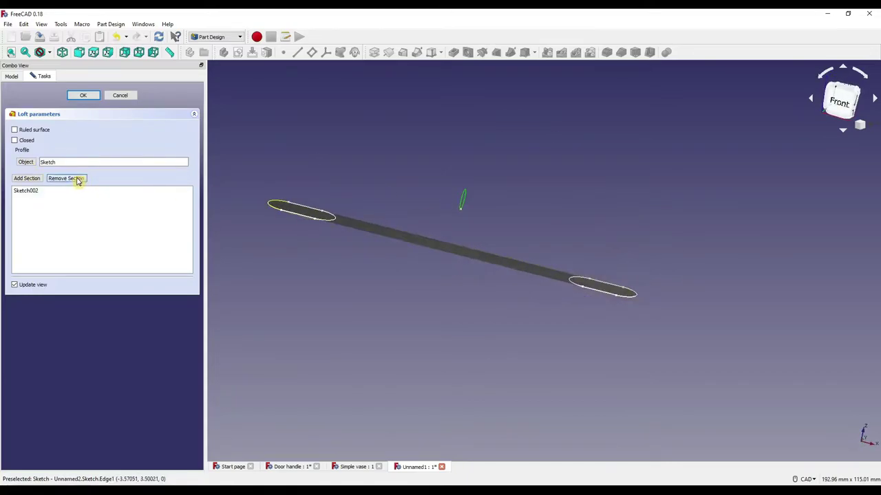
click(589, 291)
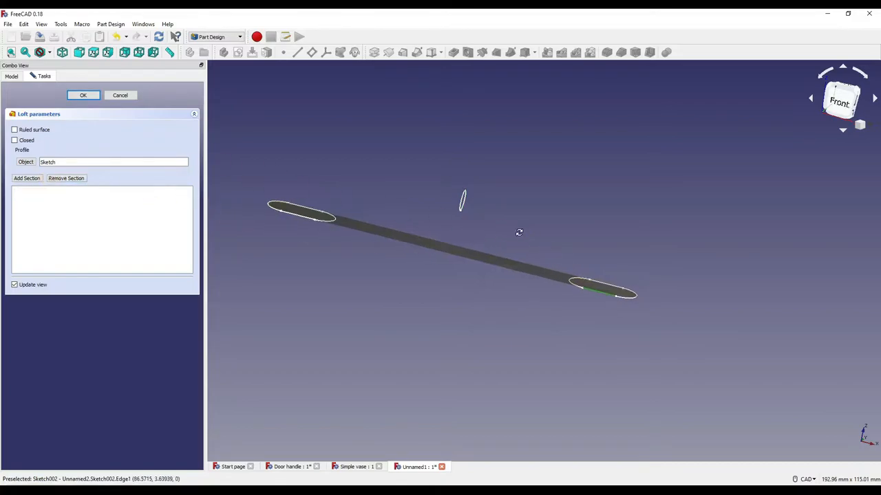
shift+middle_drag(368, 205, 413, 268)
Step: Re-add the middle sketch then the right profile in order so the handle sweeps smoothly
click(28, 180)
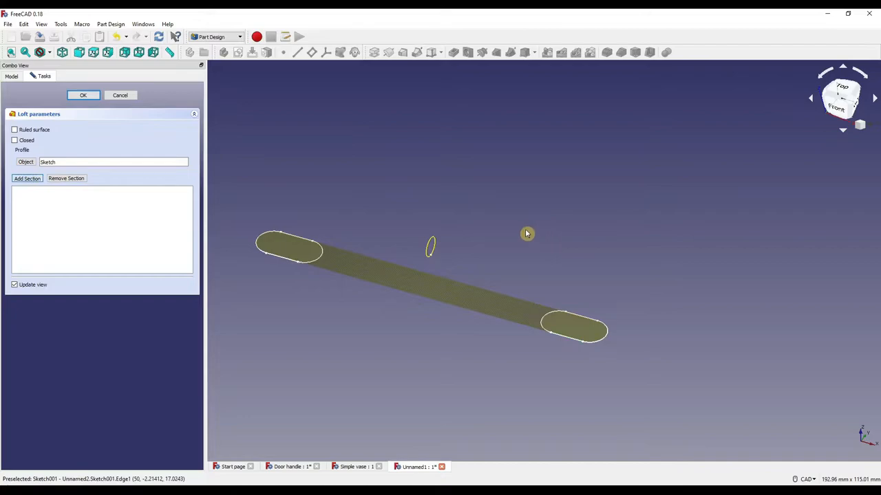
click(27, 178)
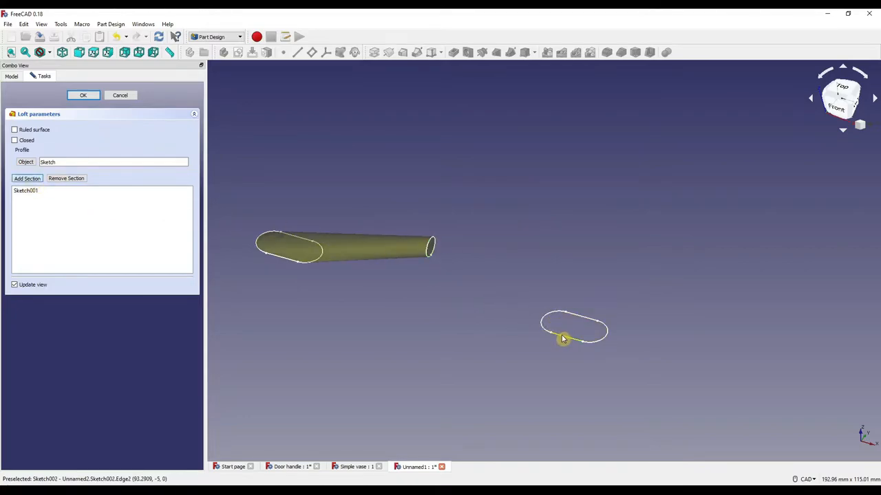
click(562, 338)
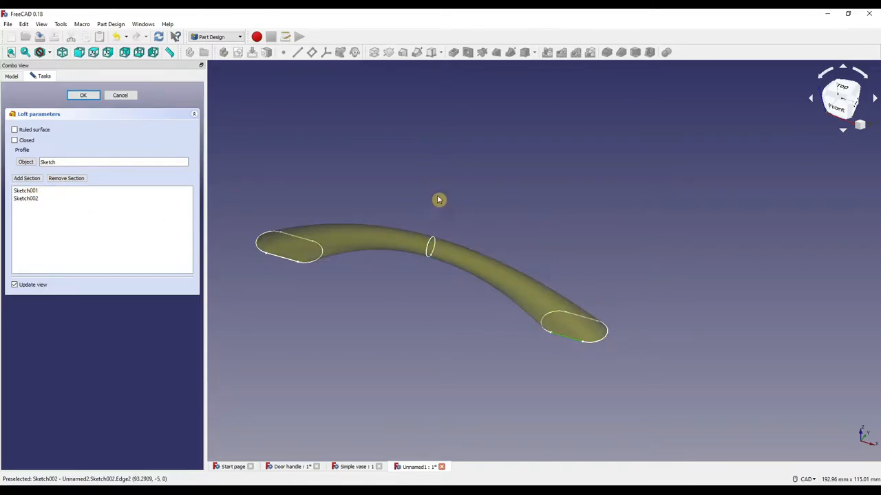
mouse_move(439, 199)
middle_down()
mouse_move(496, 204)
mouse_move(462, 326)
middle_up()
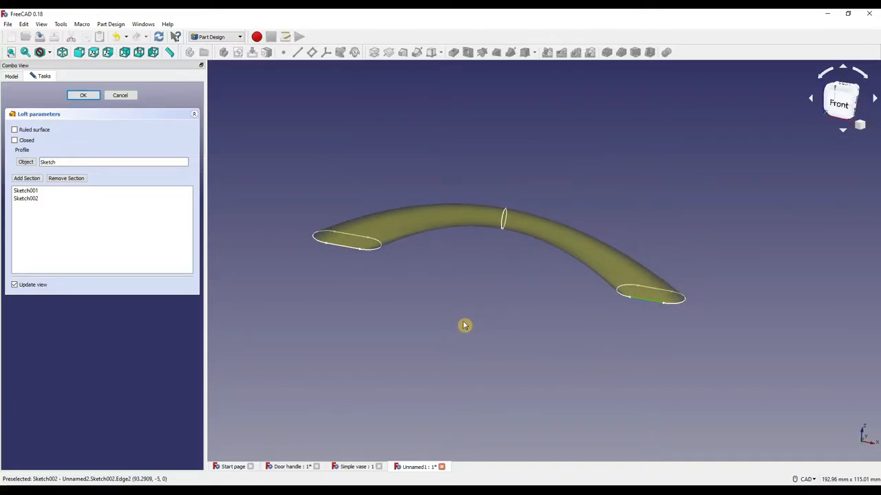
mouse_move(586, 283)
middle_down()
mouse_move(565, 222)
mouse_move(639, 229)
middle_up()
key(1)
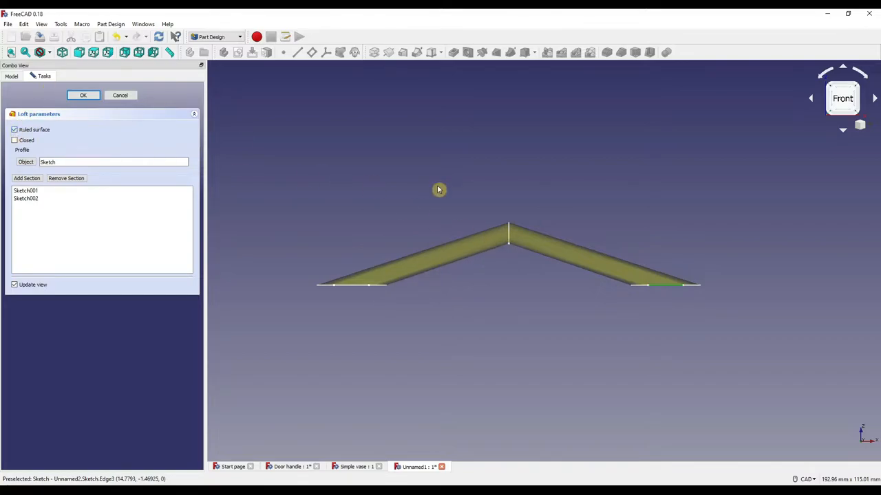
key(space)
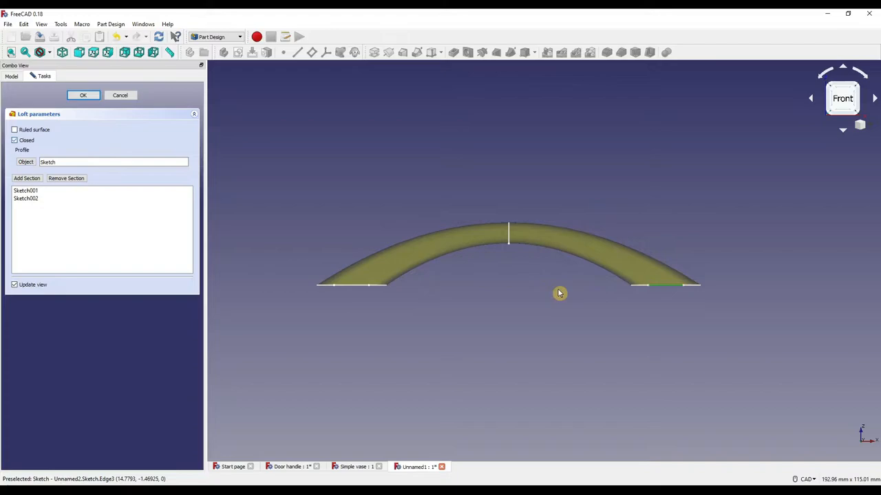
mouse_move(576, 308)
middle_down()
mouse_move(497, 333)
mouse_move(510, 262)
middle_up()
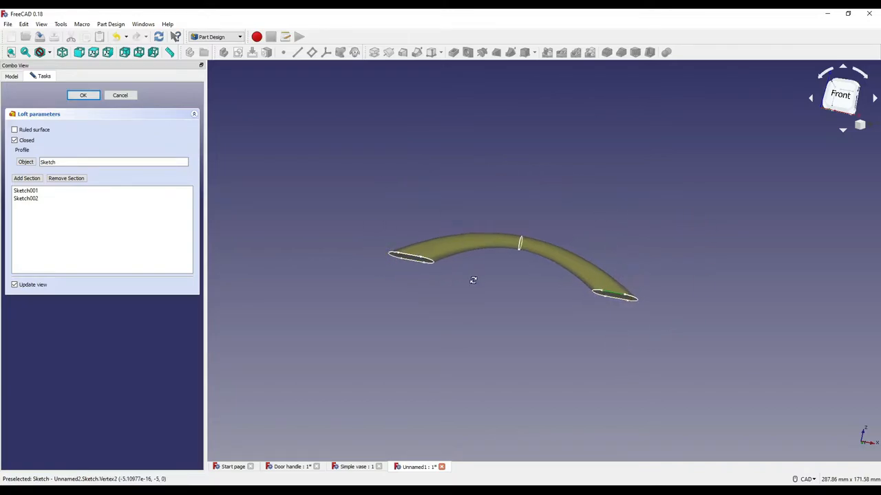
mouse_move(470, 282)
middle_down()
mouse_move(501, 212)
mouse_move(515, 118)
middle_up()
scroll(516, 248, up, 2)
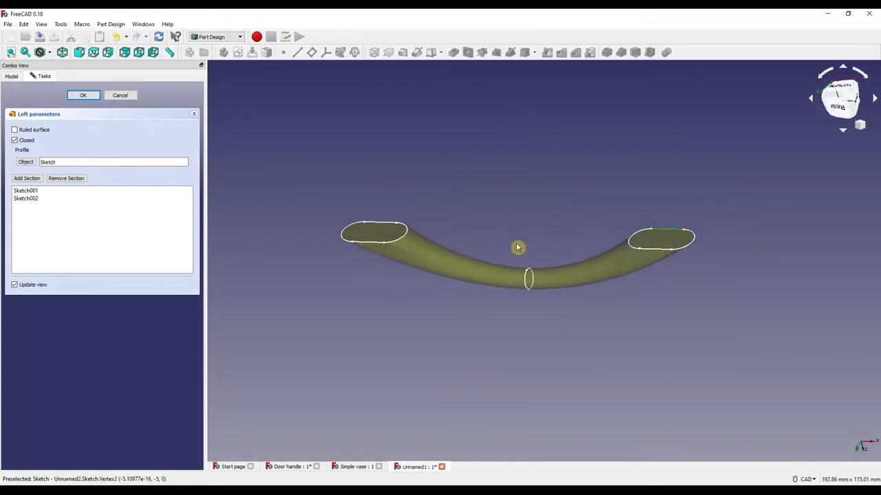
mouse_move(516, 247)
middle_down()
mouse_move(513, 273)
mouse_move(464, 348)
mouse_move(310, 181)
mouse_move(250, 260)
mouse_move(575, 338)
mouse_move(628, 359)
middle_up()
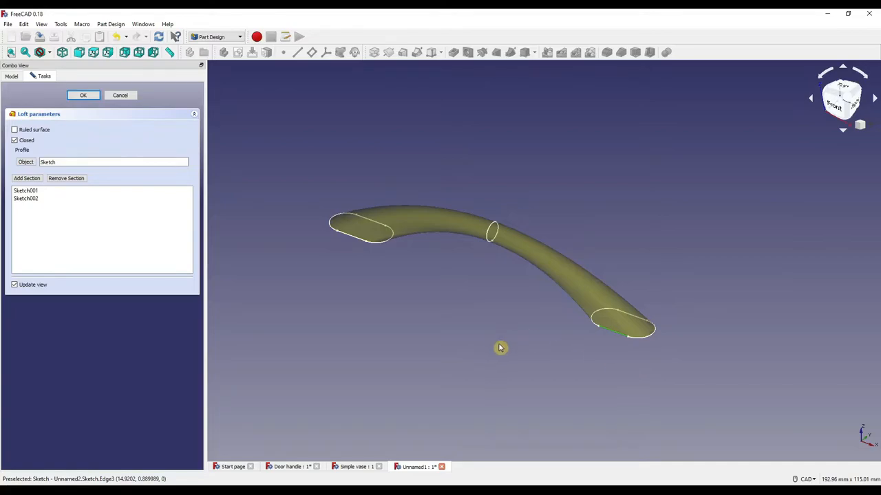
mouse_move(499, 347)
middle_down()
mouse_move(526, 268)
mouse_move(548, 288)
mouse_move(526, 318)
middle_up()
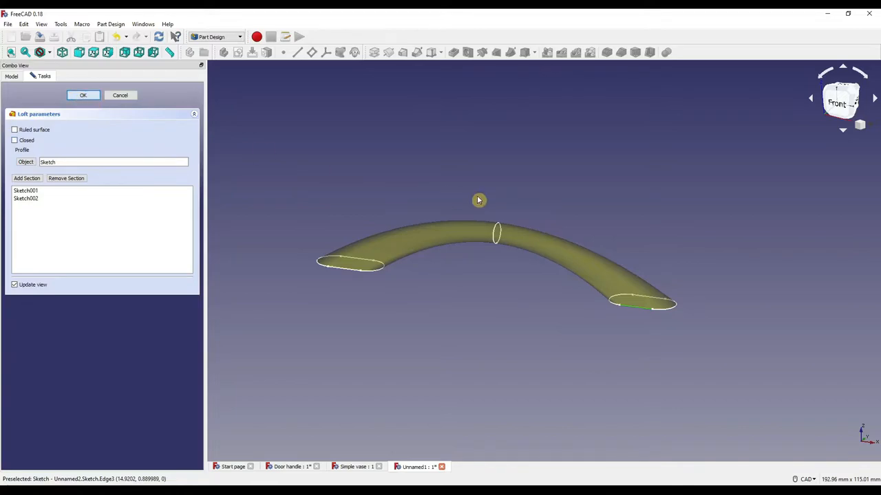
Step: Accept the loft, sketch a circle at the origin on the handle's end face and pocket it
key(Return)
middle_drag(458, 375, 506, 263)
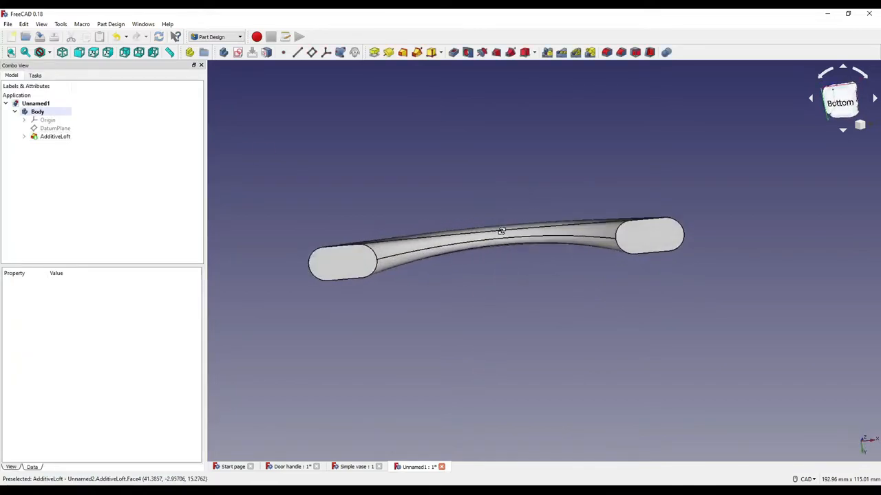
click(620, 246)
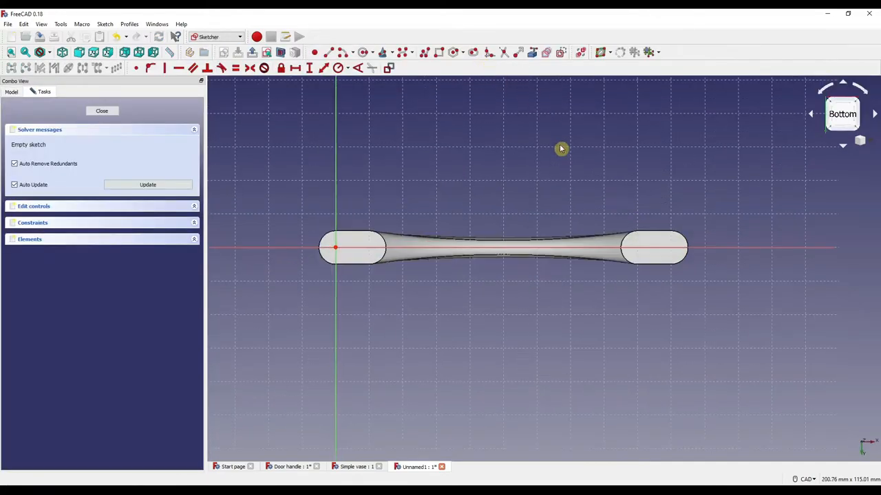
click(363, 52)
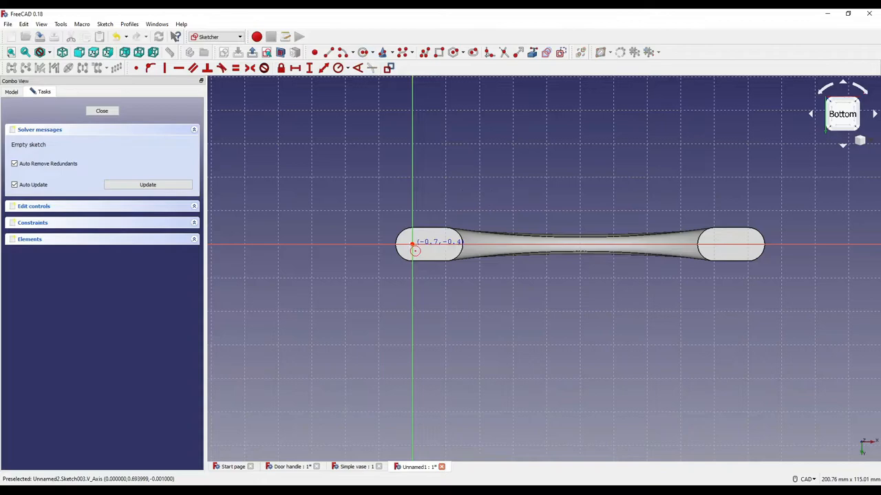
click(412, 244)
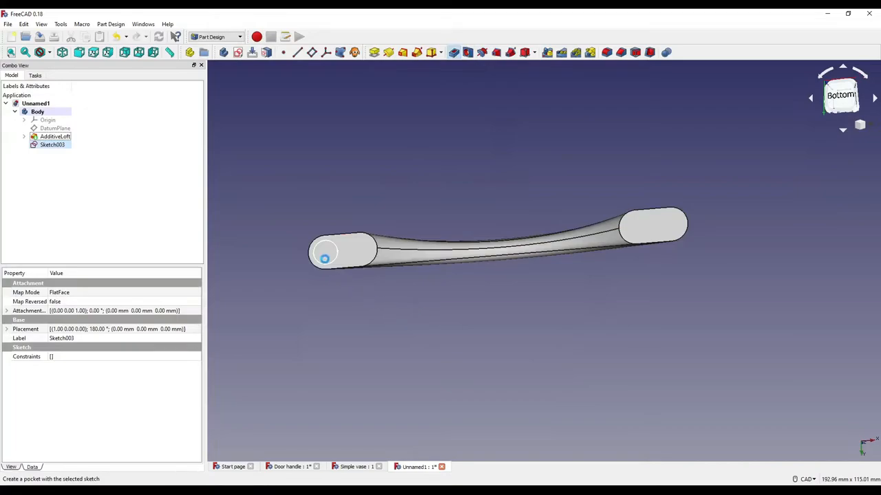
mouse_move(324, 258)
middle_down()
mouse_move(589, 291)
mouse_move(575, 364)
mouse_move(522, 207)
middle_up()
scroll(589, 292, up, 5)
scroll(523, 206, down, 4)
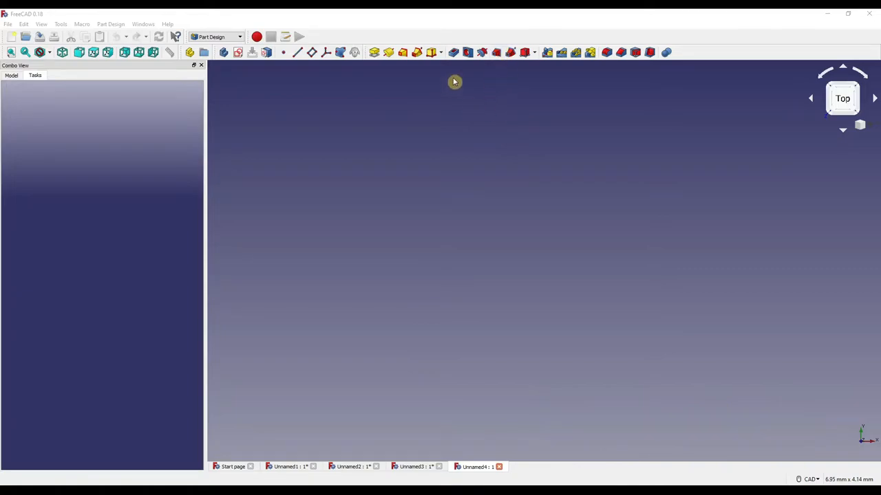
Step: Add a 10 mm additive box attached to the XY plane
click(432, 53)
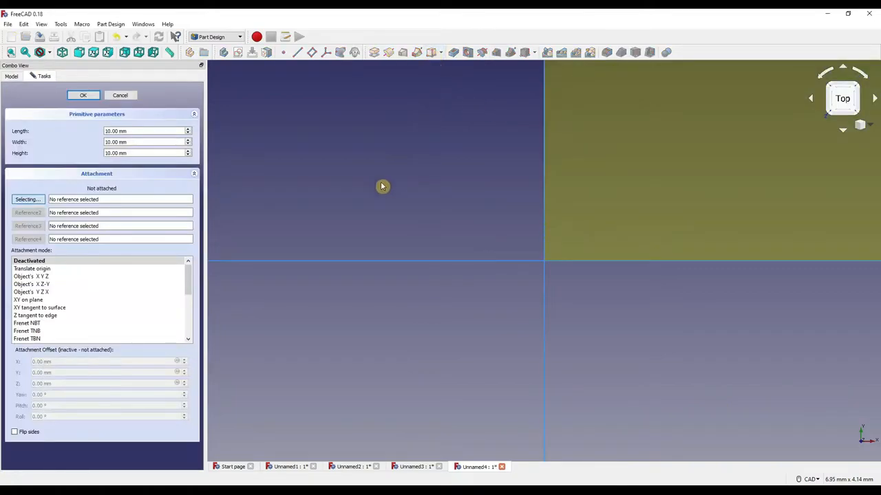
scroll(413, 206, down, 4)
mouse_move(434, 257)
middle_down()
mouse_move(403, 257)
mouse_move(395, 176)
middle_up()
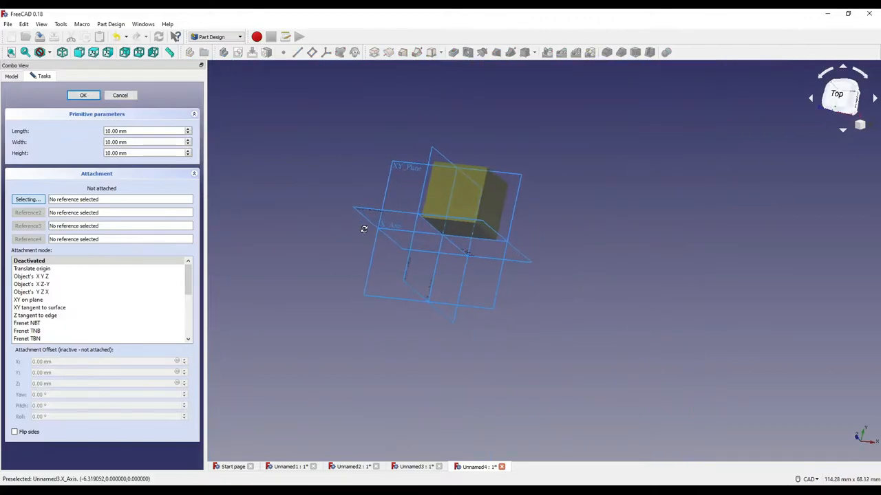
click(402, 166)
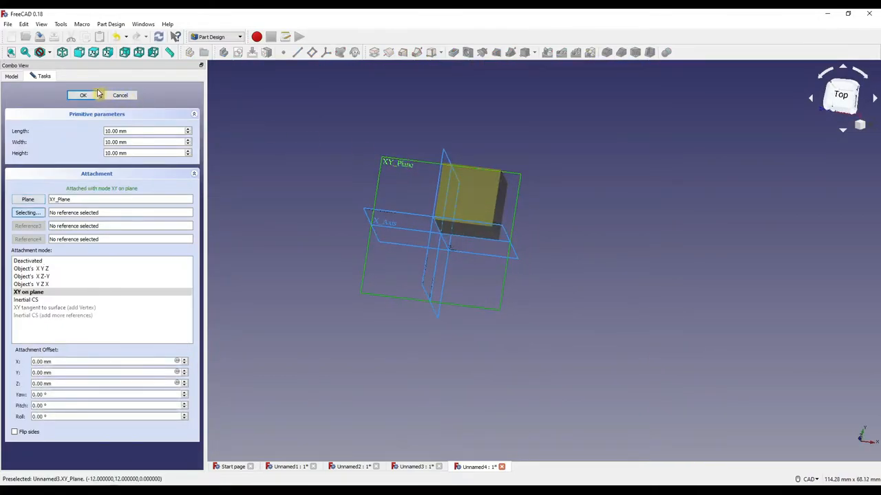
click(83, 95)
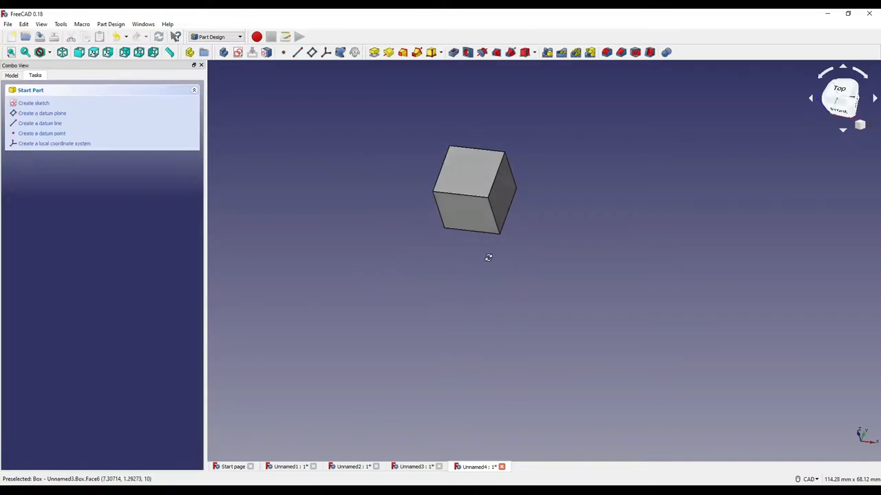
Step: Start a new sketch on the cube's top face from an isometric view
click(847, 103)
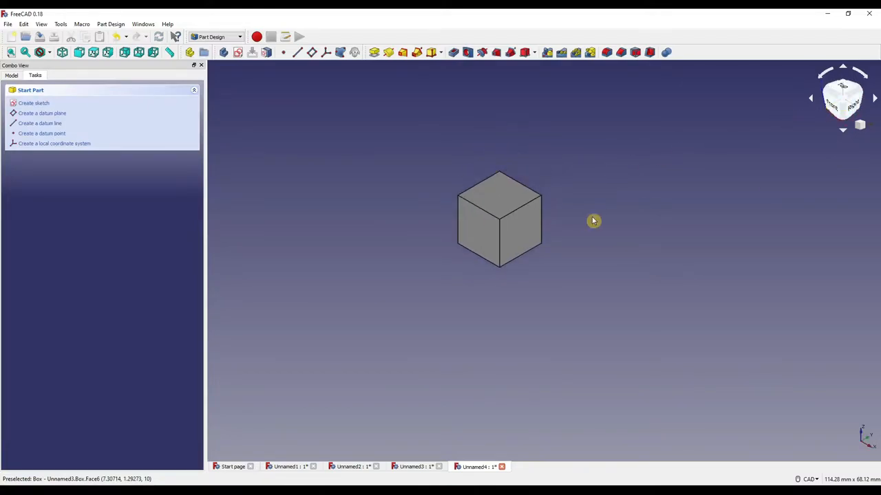
scroll(509, 213, up, 3)
click(494, 180)
click(237, 52)
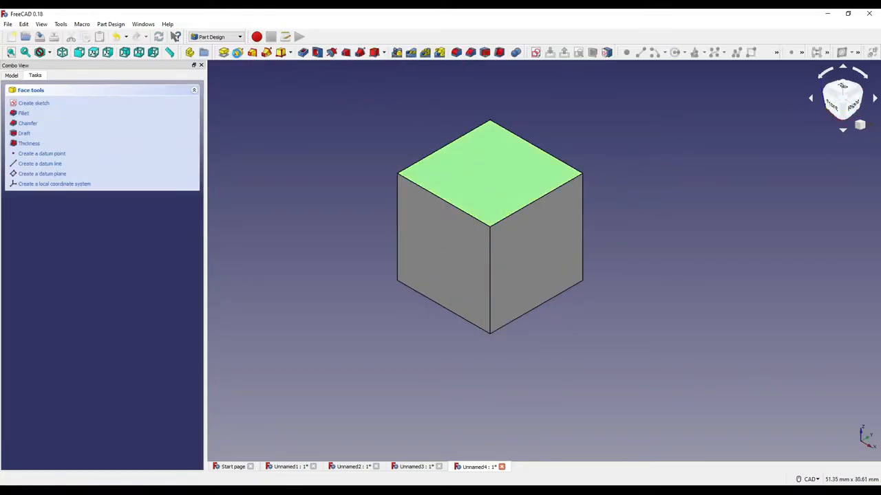
Step: Draw a regular hexagon on the cube's top face and close the sketch
click(453, 52)
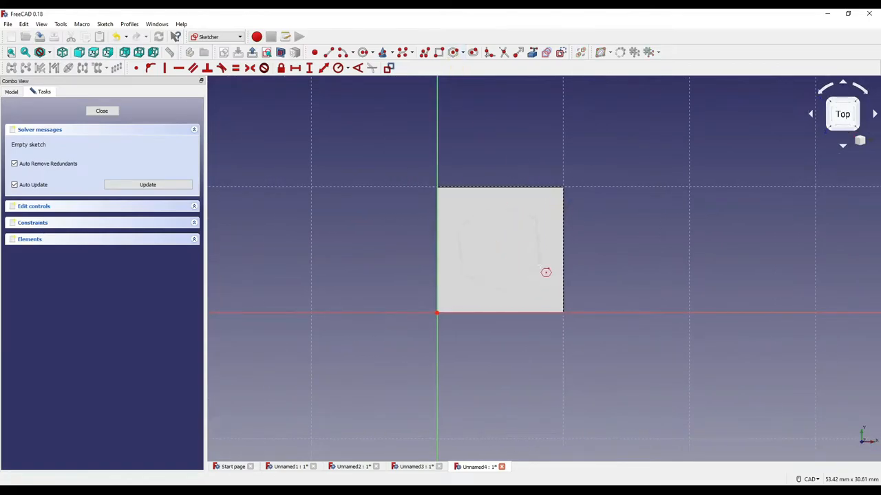
click(543, 276)
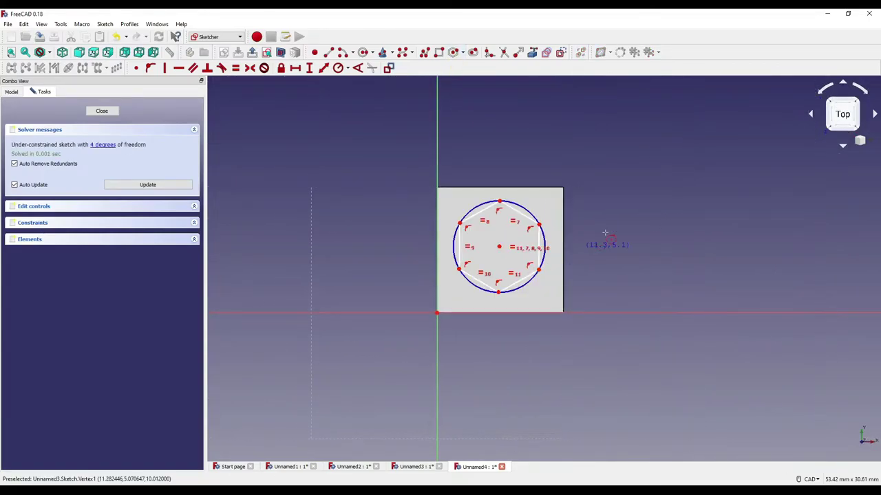
click(101, 110)
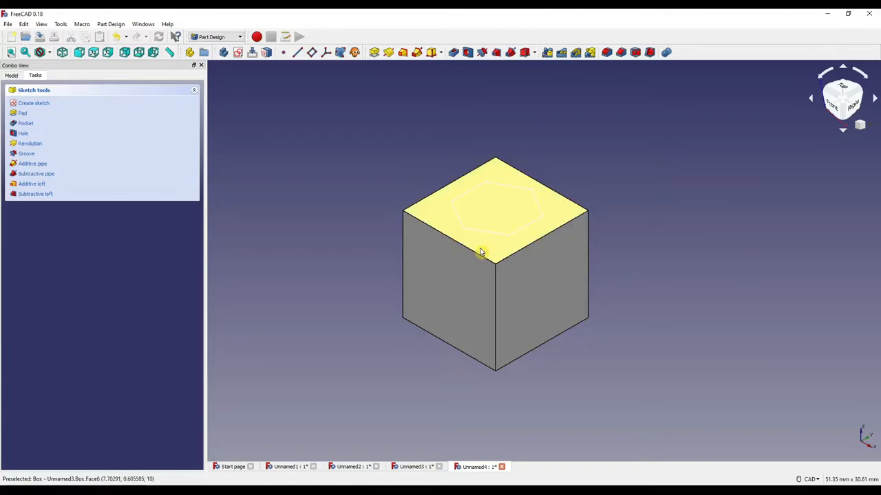
Step: Create a datum plane on the top face offset 5 mm down to the cube's mid-height
click(482, 227)
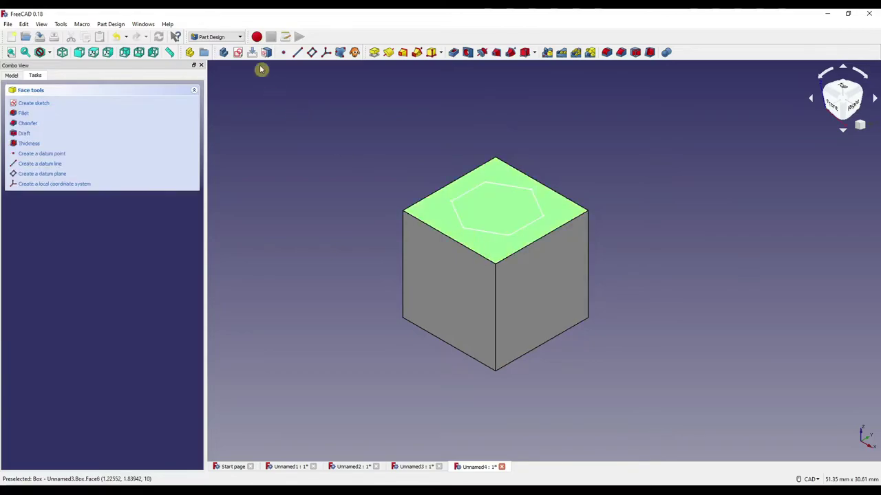
click(313, 53)
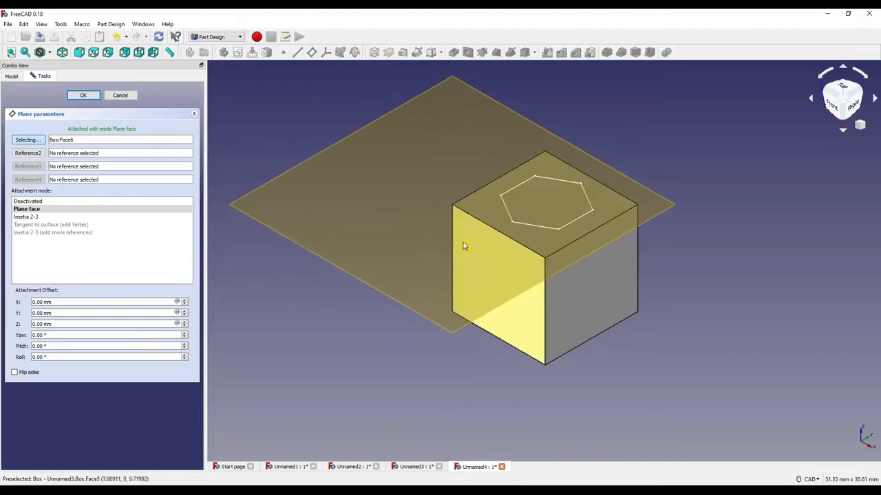
double_click(41, 324)
text(-5)
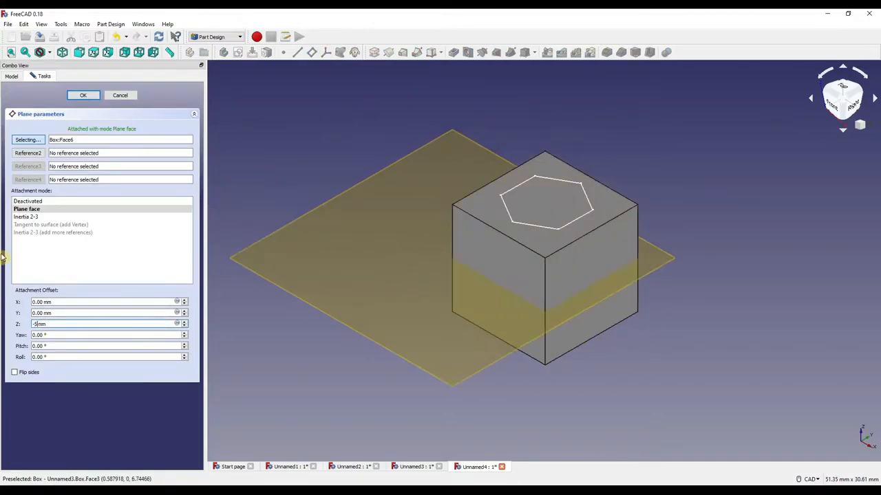
click(82, 95)
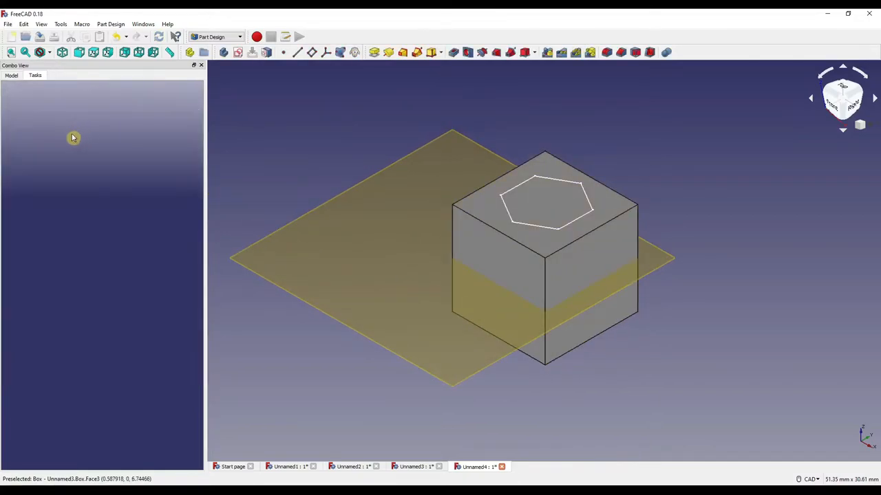
click(11, 75)
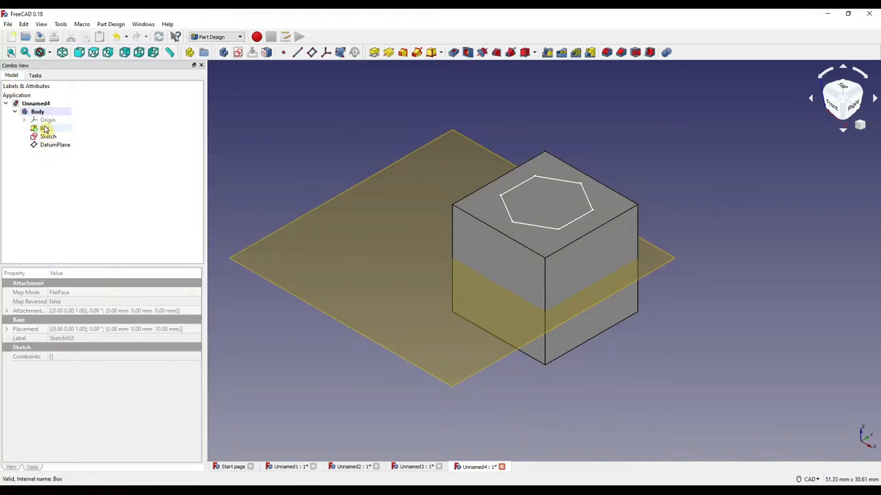
Step: Make the cube partly transparent through its display properties
right_click(43, 128)
click(75, 187)
drag(429, 399, 459, 399)
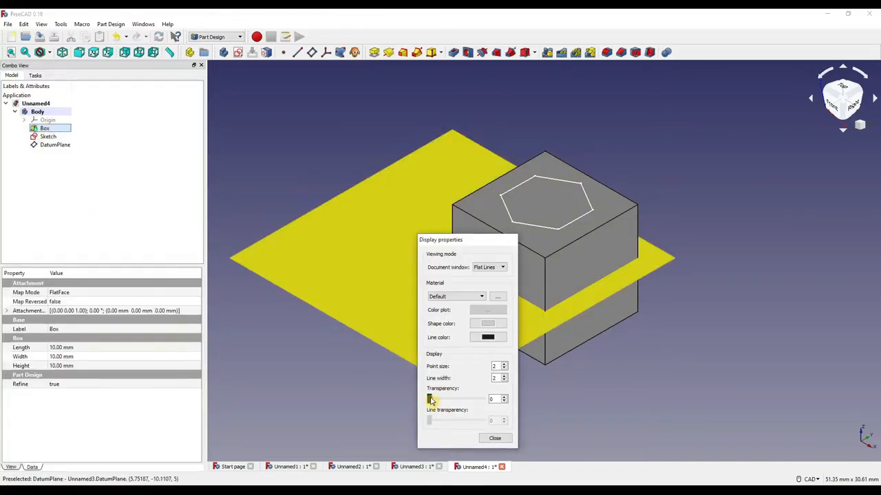
click(494, 438)
Step: Sketch a small circle on the mid-height datum plane beneath the hexagon, then hide the plane
click(454, 317)
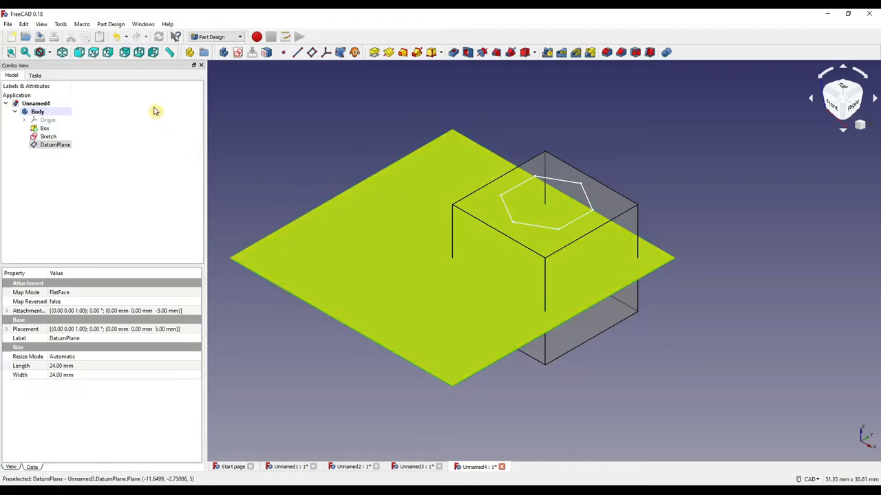
click(238, 52)
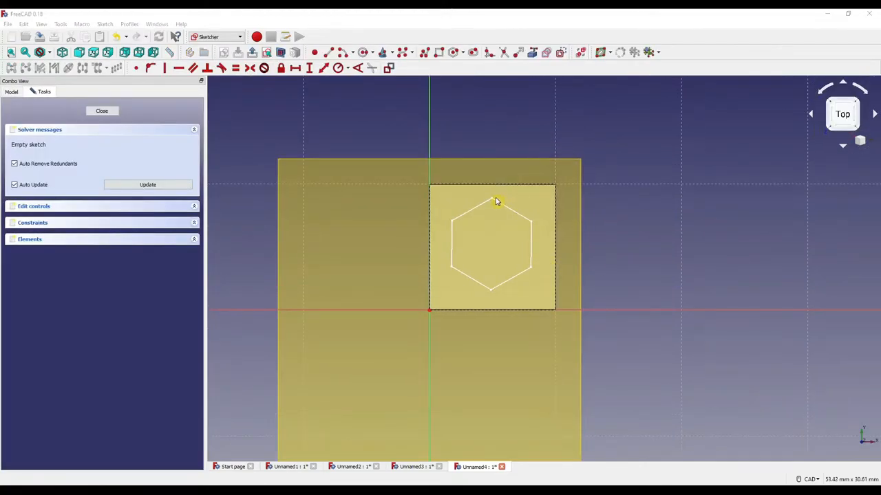
click(364, 52)
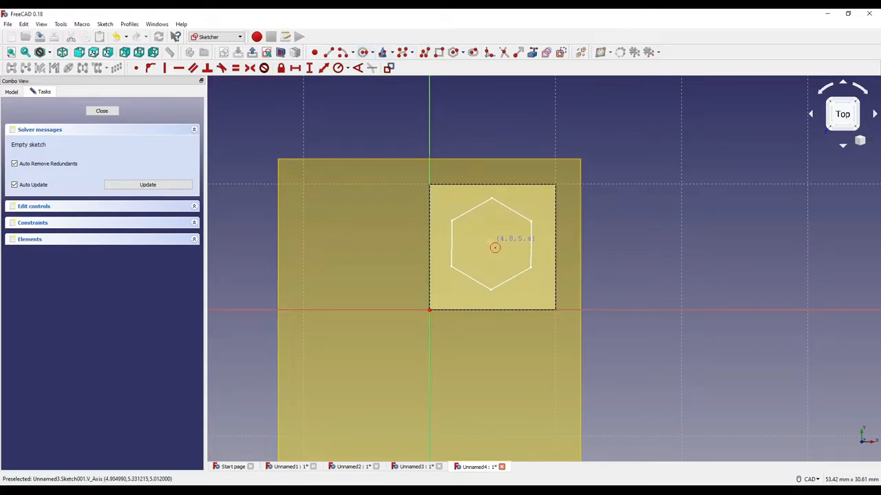
click(491, 245)
click(507, 256)
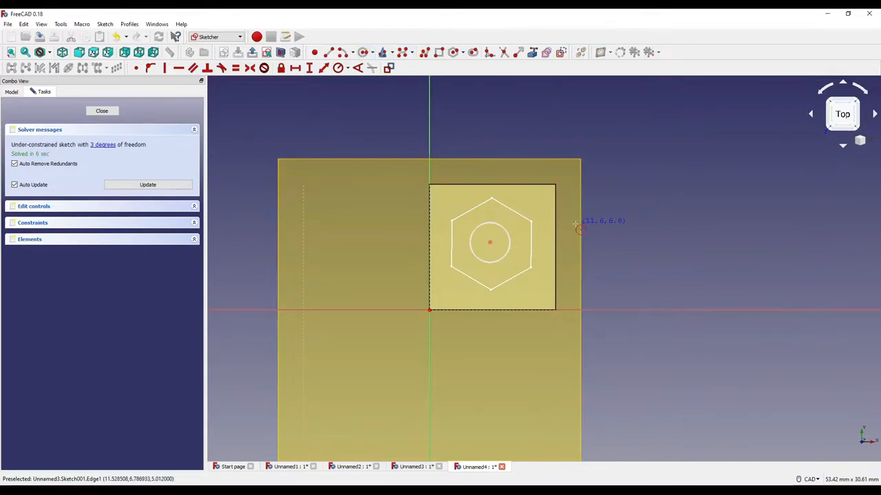
click(103, 110)
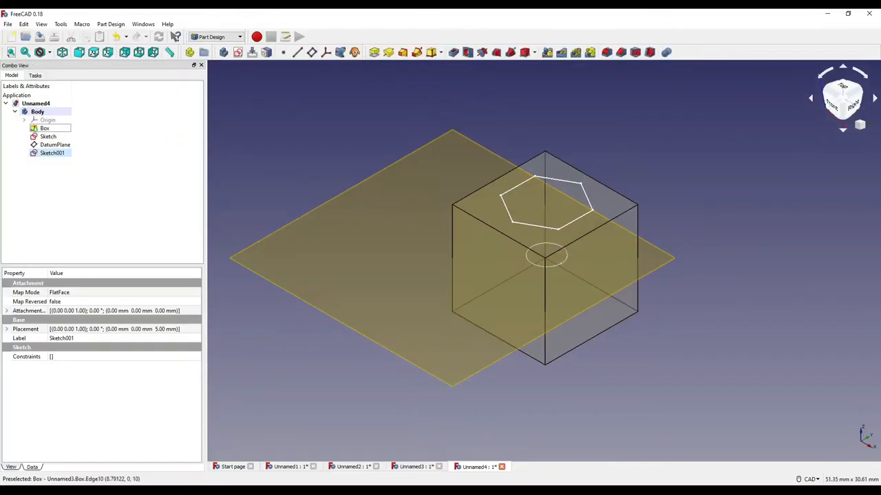
click(452, 321)
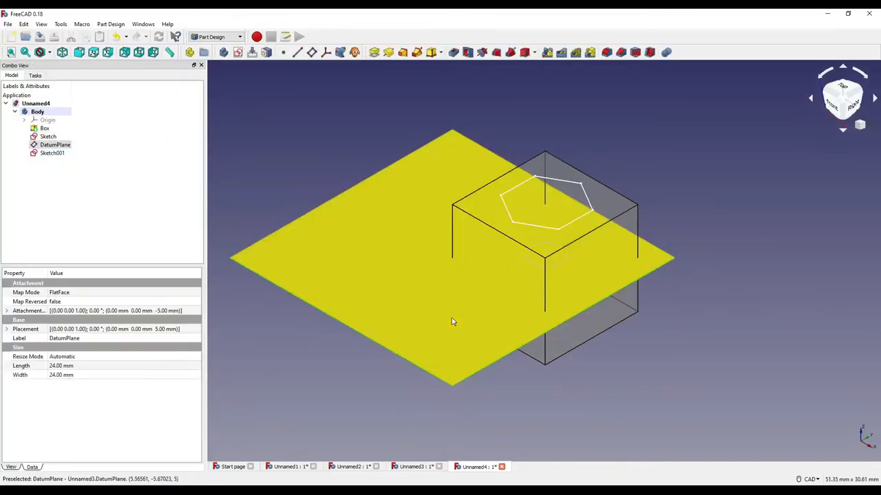
key(space)
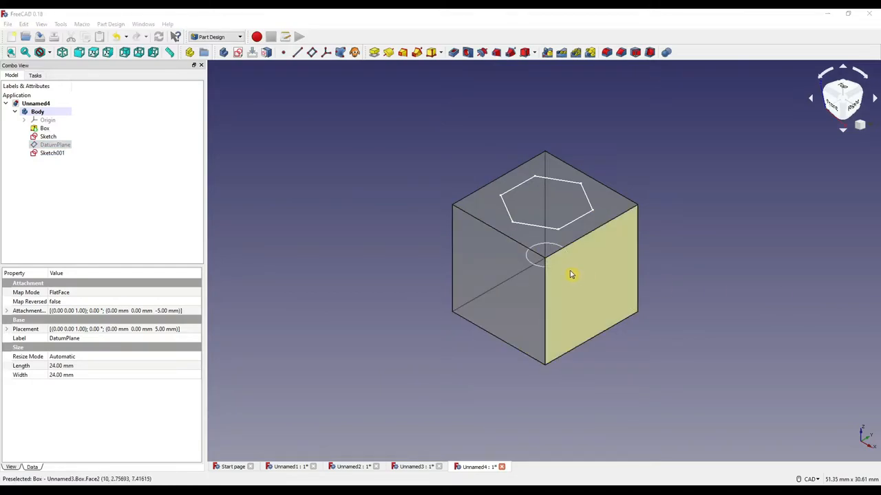
Step: Start a subtractive loft with the hexagon sketch as its profile
click(385, 259)
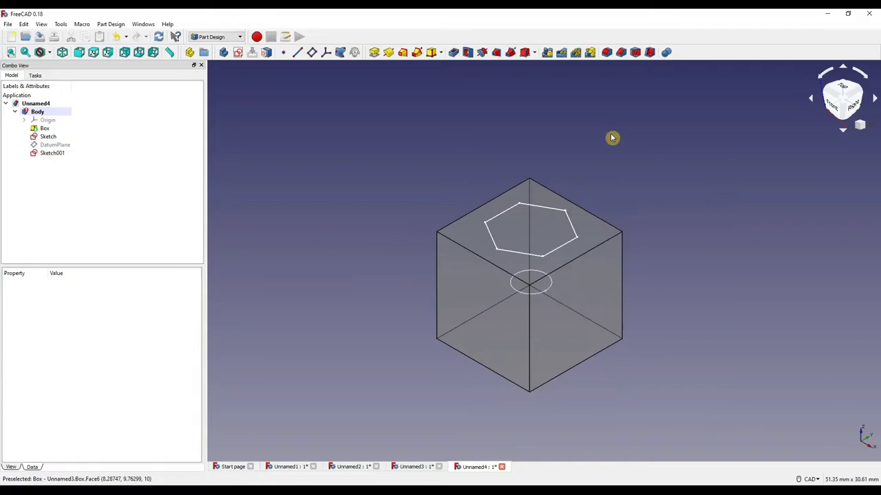
click(495, 52)
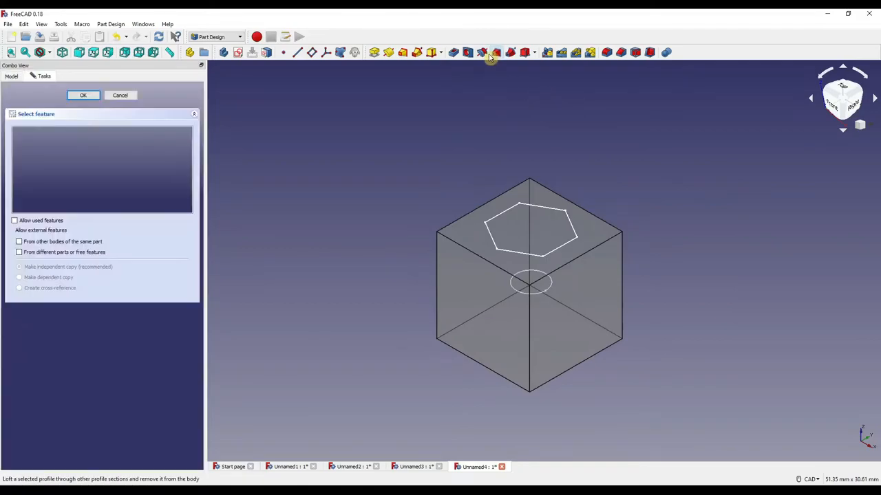
click(70, 131)
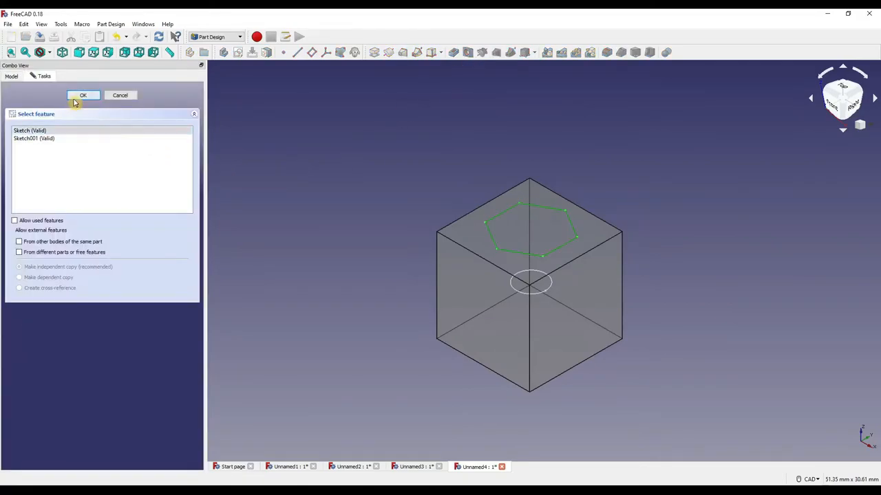
click(83, 95)
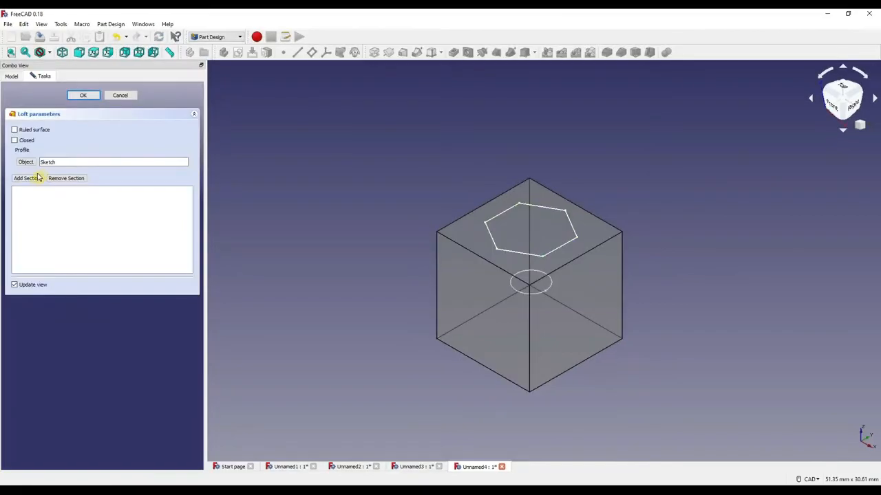
Step: Hide the cube, add the circle sketch as the loft section and confirm the funnel pocket
click(27, 178)
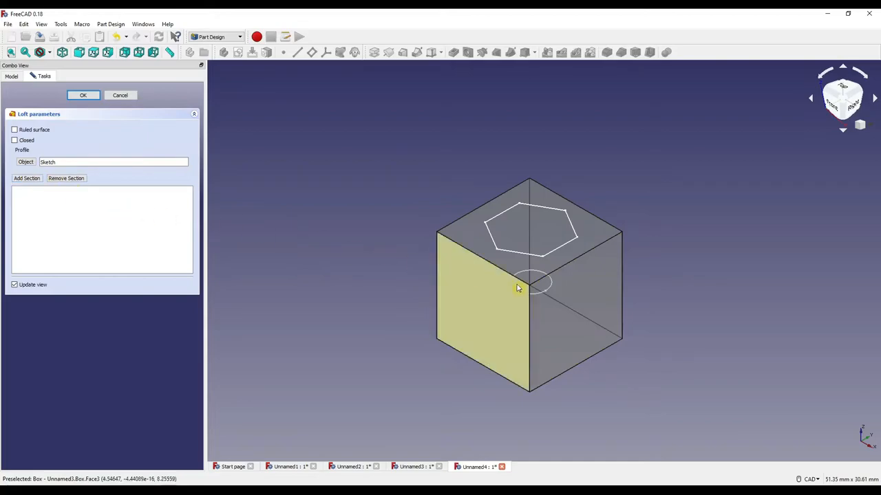
click(494, 314)
key(space)
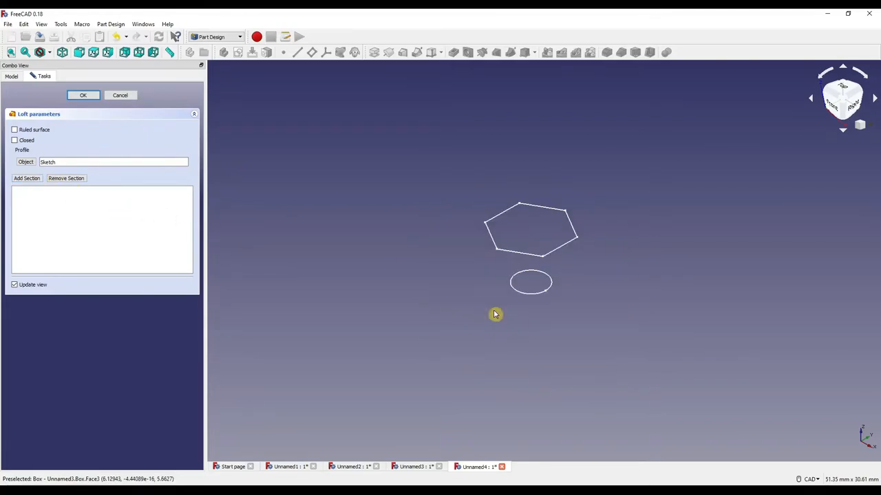
click(27, 179)
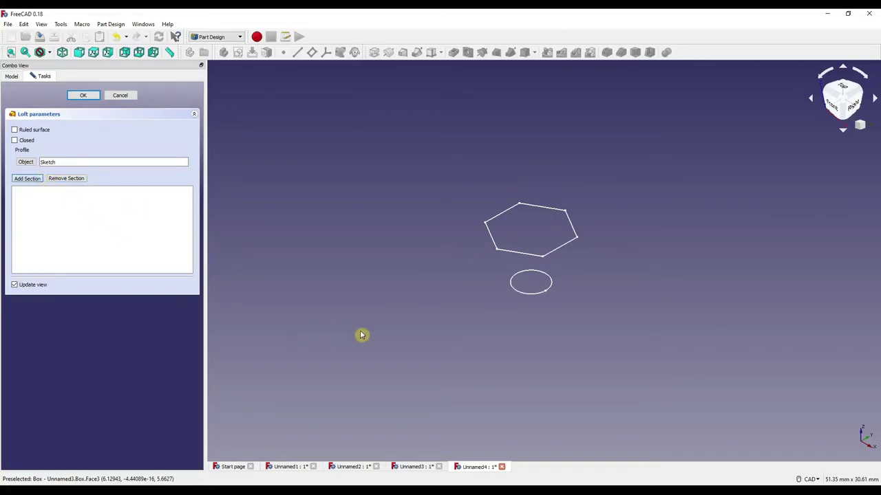
click(533, 296)
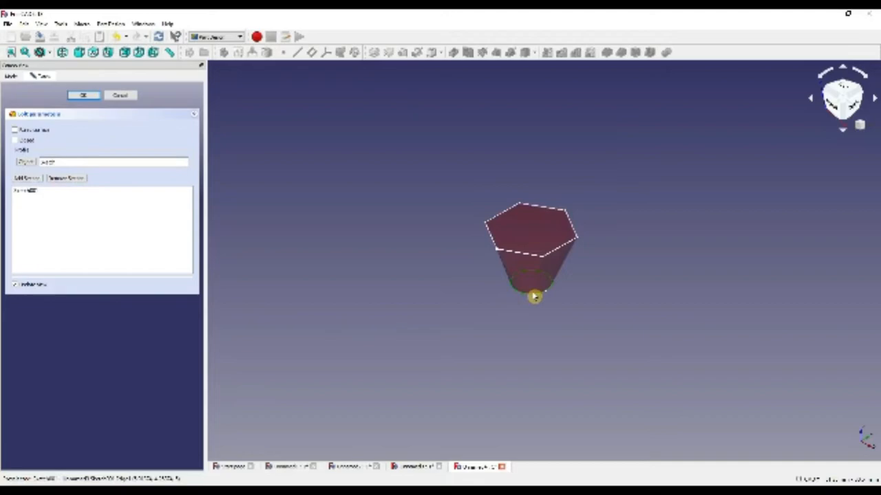
key(Return)
mouse_move(605, 248)
middle_down()
mouse_move(513, 309)
mouse_move(509, 289)
middle_up()
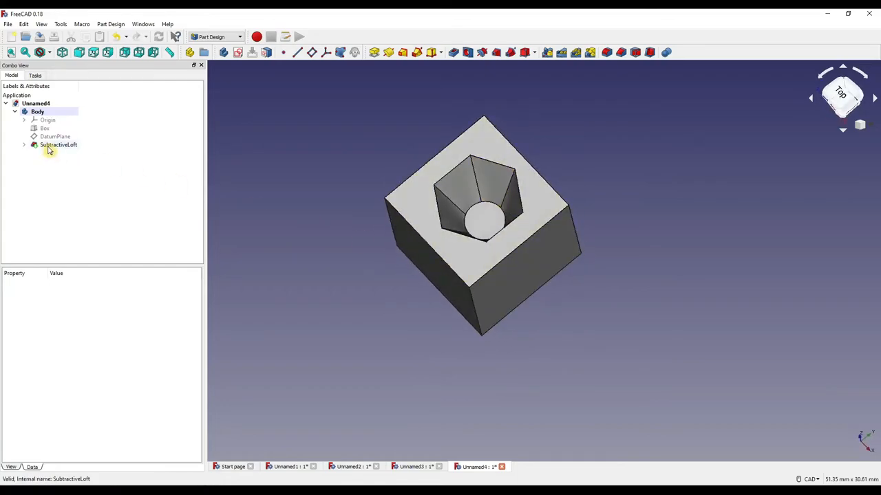
Step: Replace the circle in Sketch001 with a rectangle so the pocket tapers to a rectangular bottom
click(25, 146)
click(55, 161)
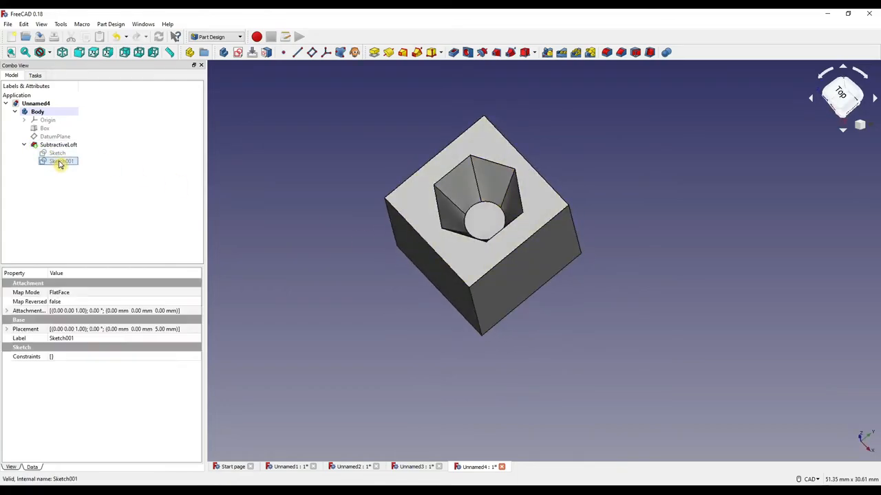
double_click(55, 161)
middle_drag(475, 254, 536, 247)
drag(482, 230, 593, 333)
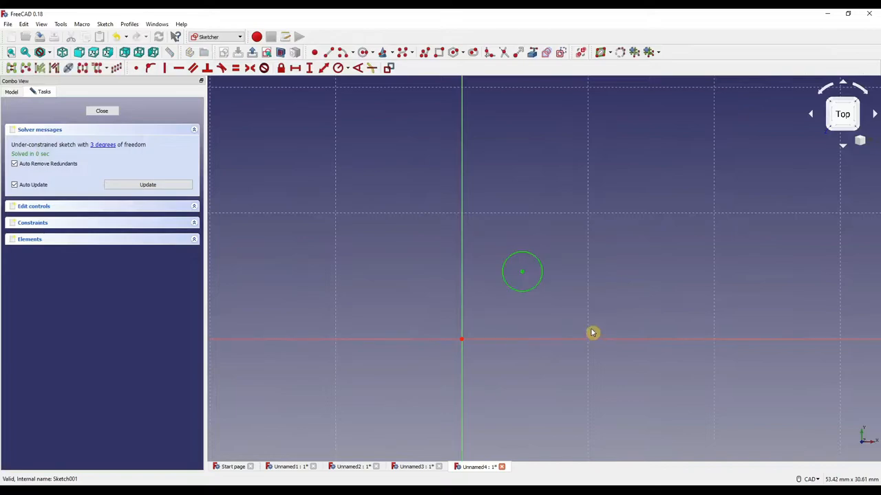
key(Delete)
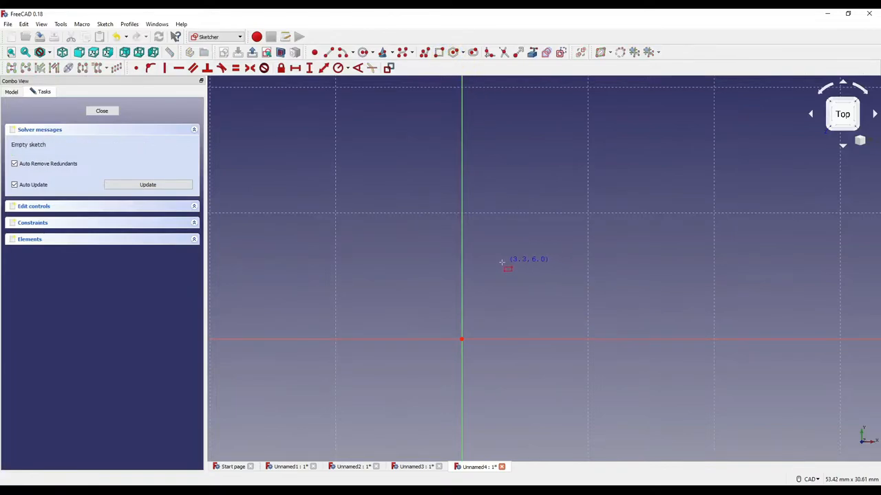
click(502, 263)
click(549, 305)
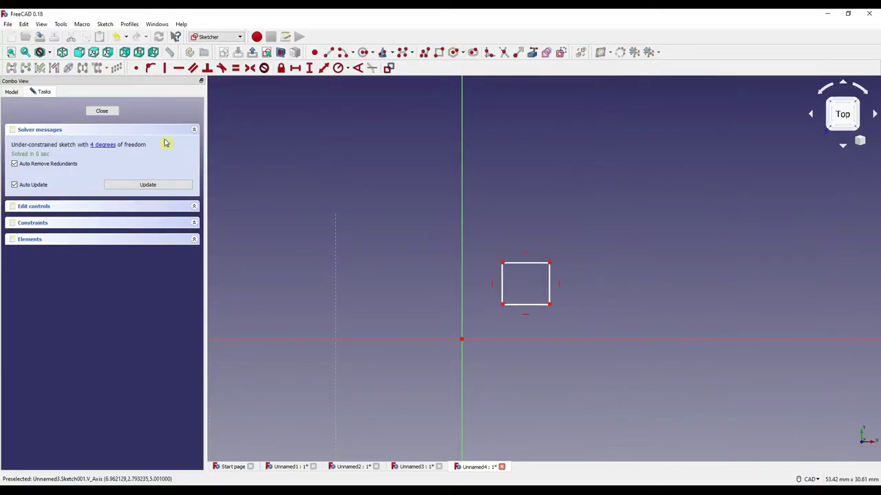
click(102, 111)
middle_drag(521, 252, 592, 253)
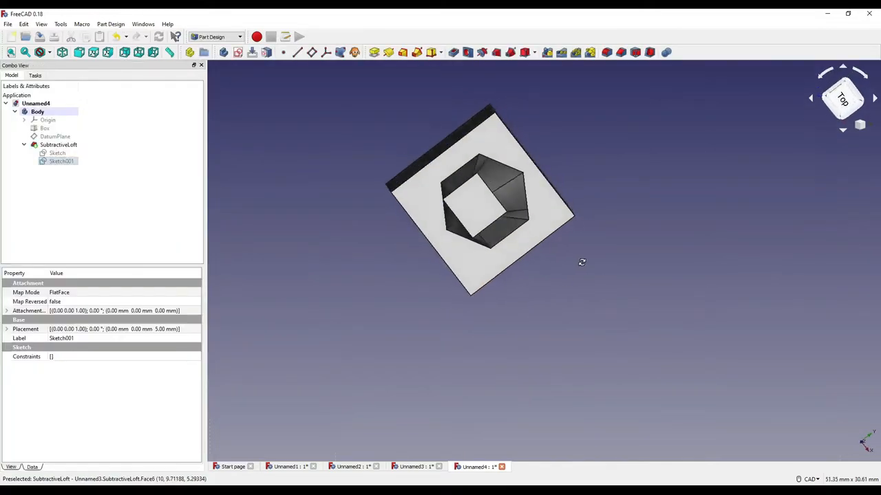
click(843, 98)
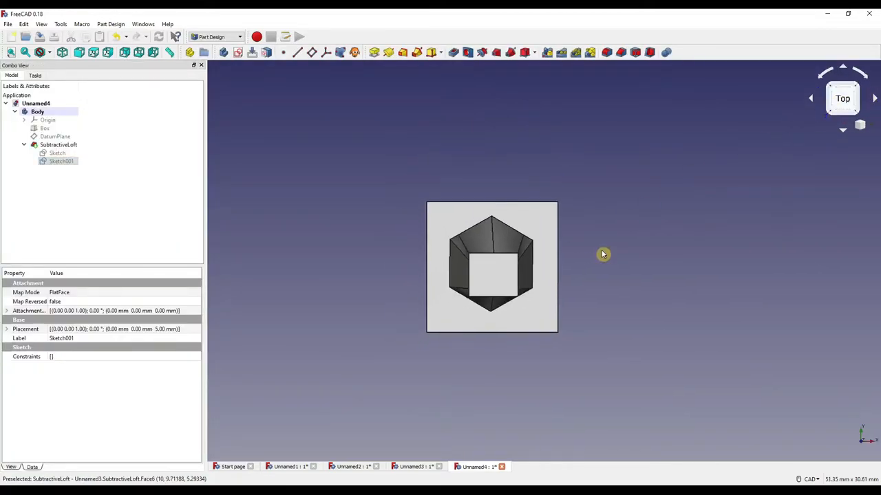
Step: Reopen Sketch001 and resize the rectangle section by dragging its corners
double_click(67, 161)
drag(458, 249, 583, 338)
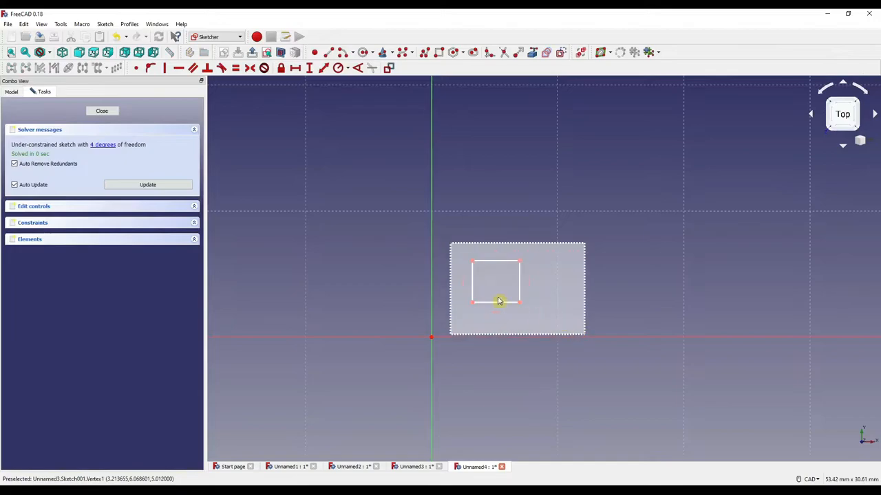
drag(471, 264, 451, 245)
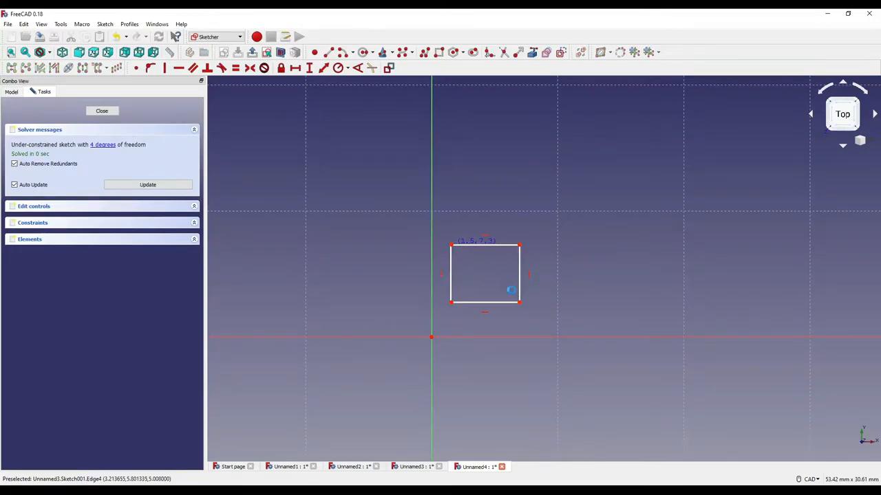
drag(521, 302, 487, 279)
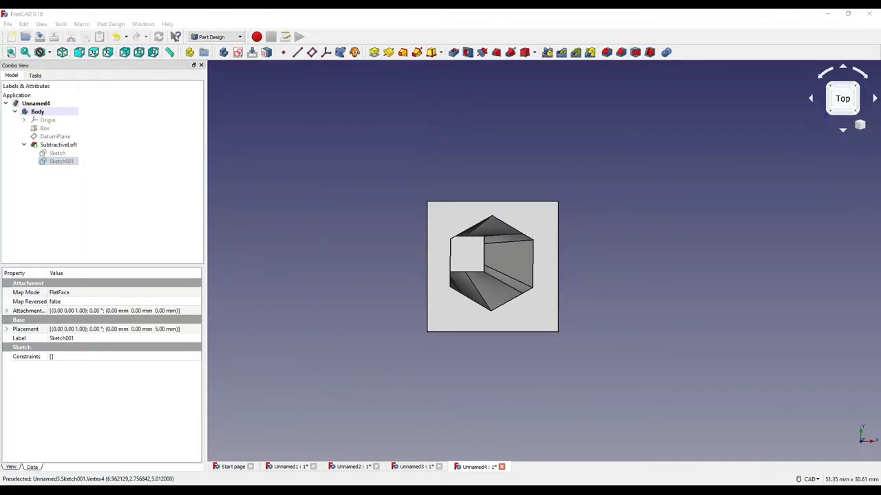
middle_drag(534, 285, 493, 273)
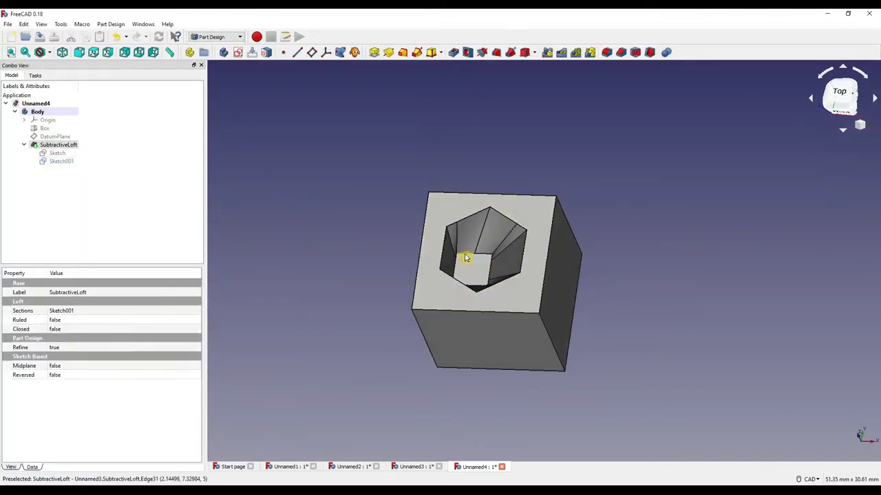
Step: Pocket the square bottom face of the loft through the cube
click(554, 251)
click(476, 267)
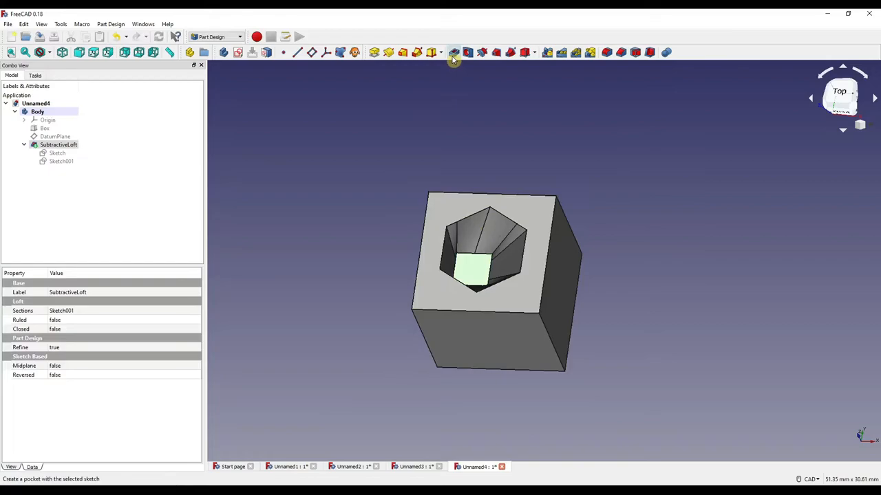
mouse_move(385, 196)
middle_down()
mouse_move(703, 272)
mouse_move(270, 168)
middle_up()
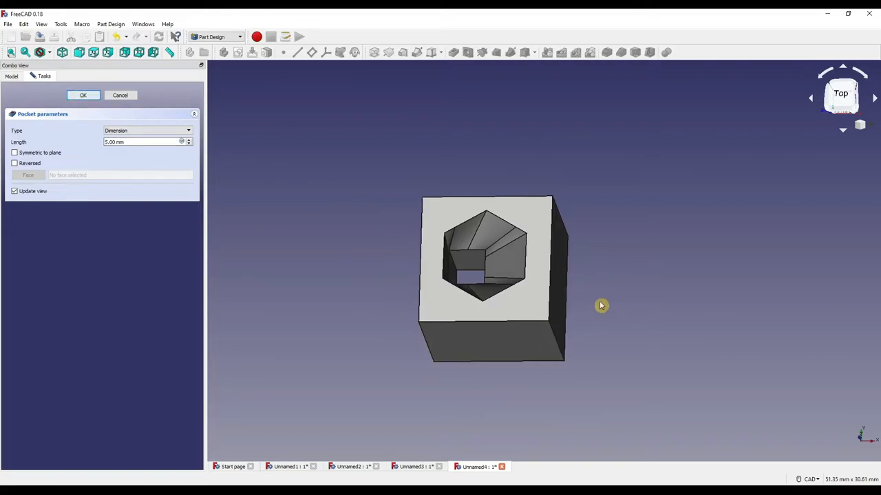
key(Return)
middle_drag(605, 308, 514, 291)
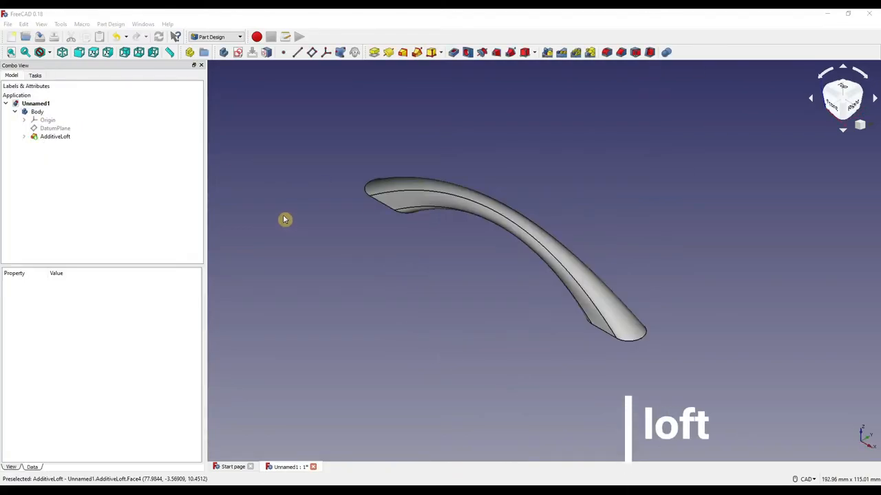
Step: Delete the AdditiveLoft and start a Part-workbench Loft instead
click(55, 137)
key(Delete)
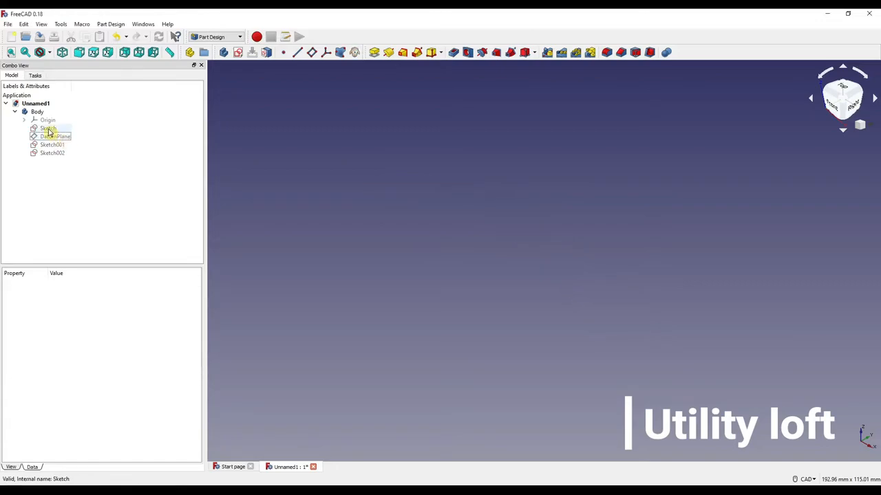
click(52, 144)
click(52, 152)
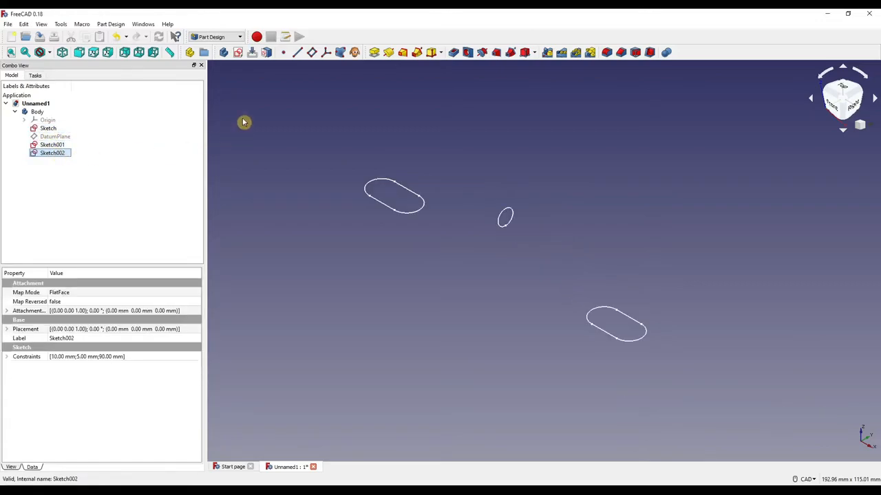
click(239, 36)
click(204, 125)
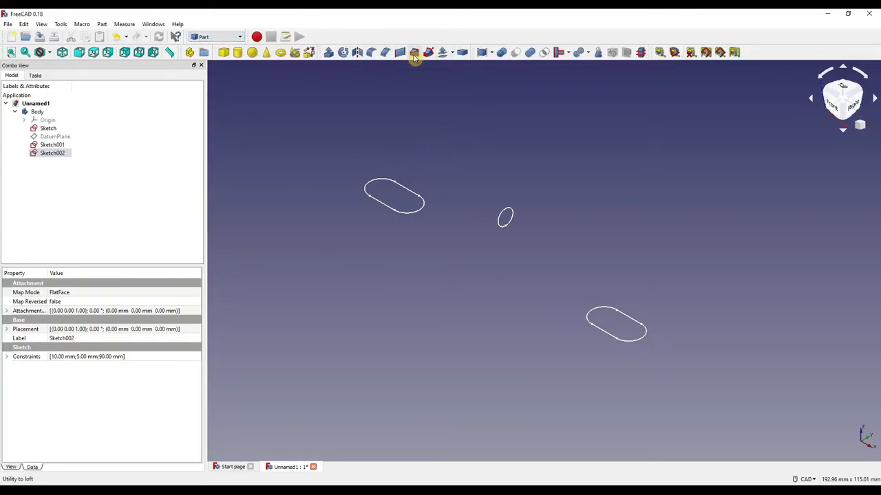
click(413, 53)
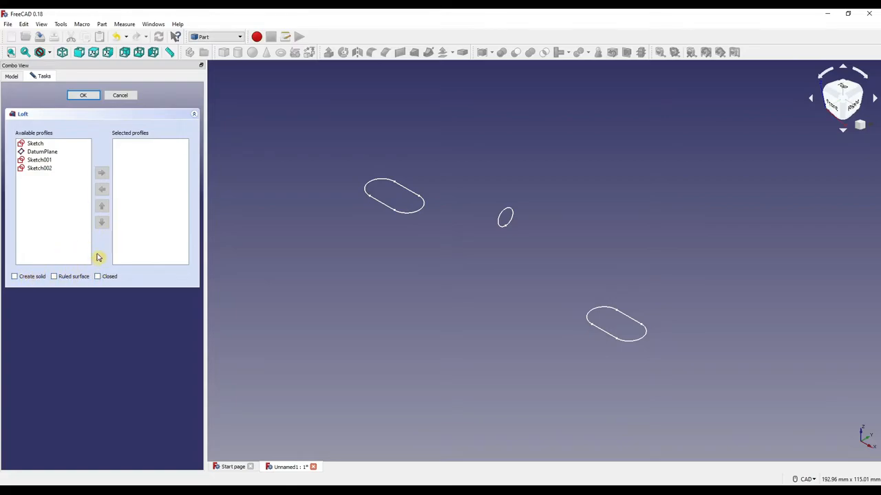
Step: Add Sketch, Sketch001 and Sketch002 as the loft profiles
click(35, 143)
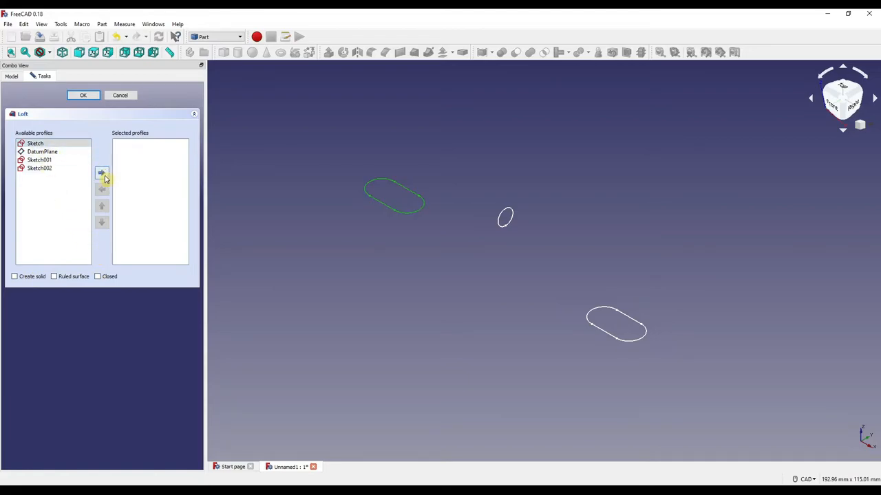
click(102, 173)
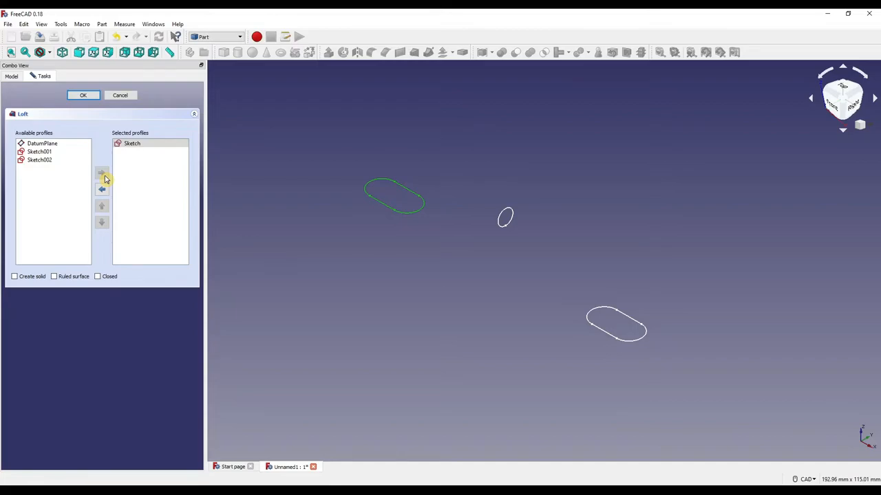
click(40, 153)
click(43, 160)
key(Up)
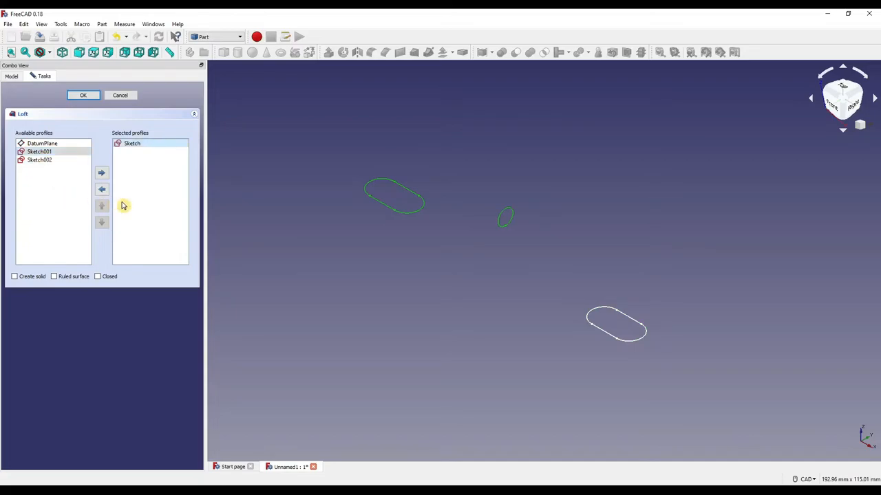
click(102, 174)
click(55, 152)
click(101, 172)
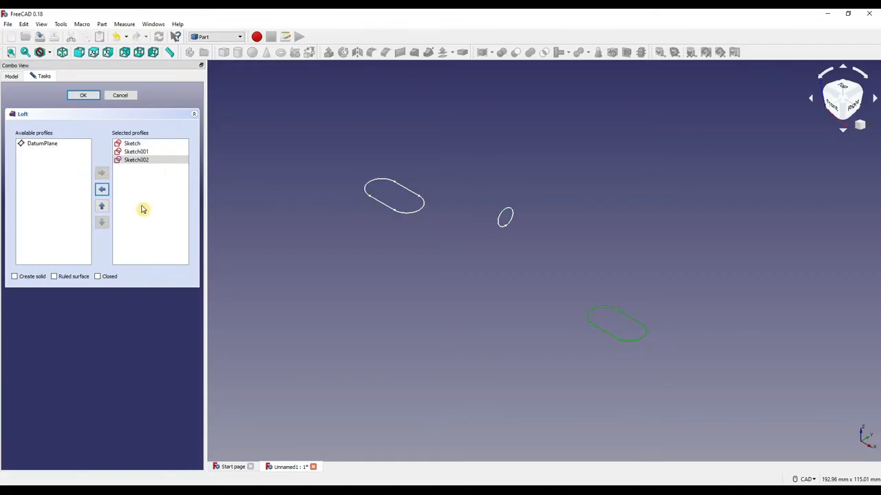
Step: Reorder the profiles so Sketch002 comes last and build the solid handle loft
click(101, 206)
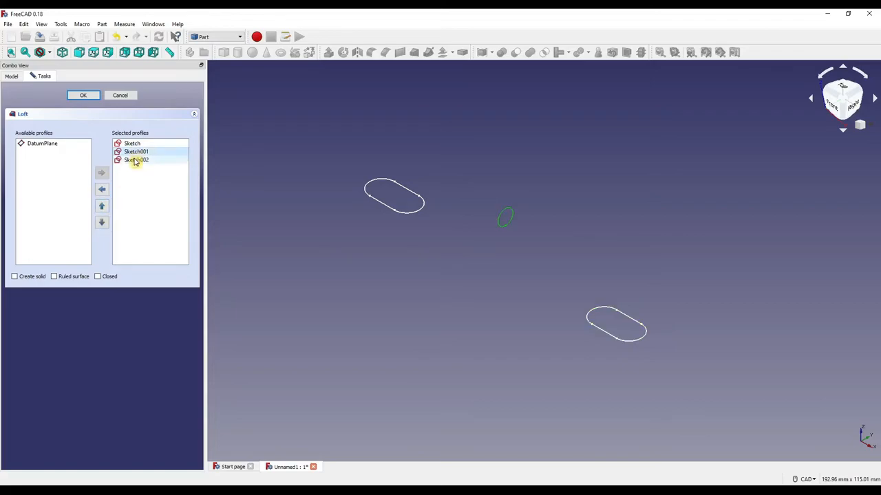
click(101, 222)
click(102, 207)
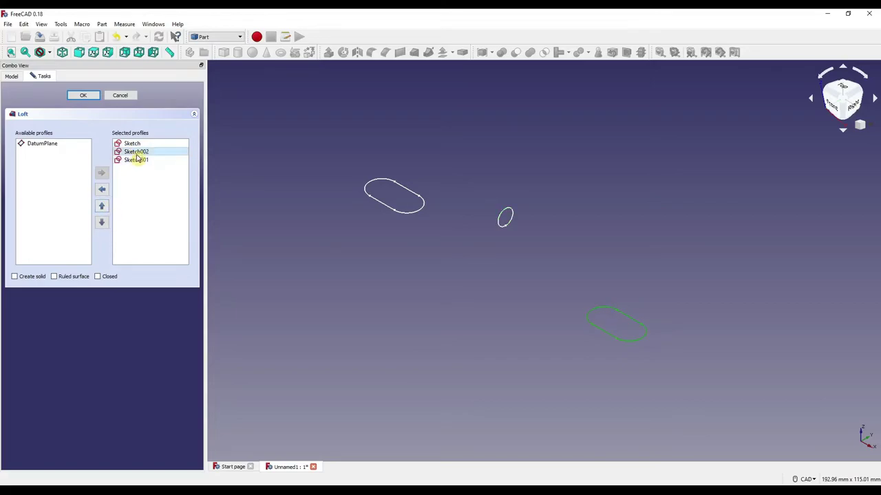
click(102, 223)
click(103, 190)
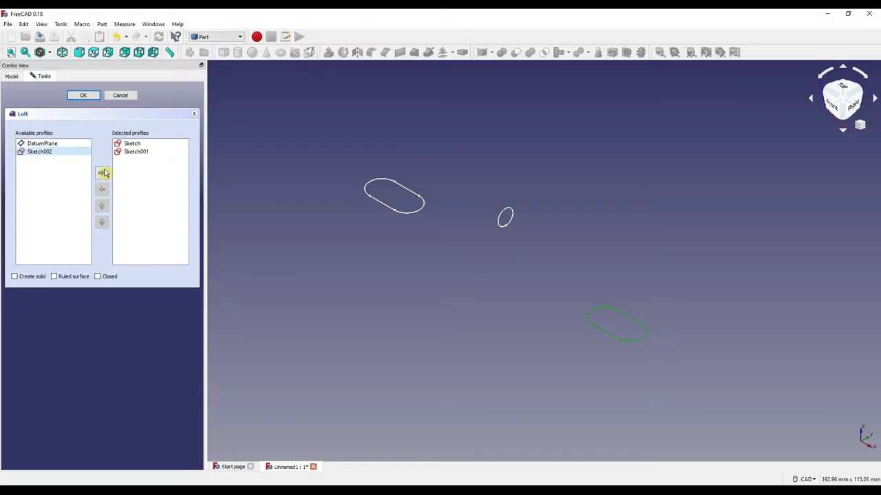
click(102, 174)
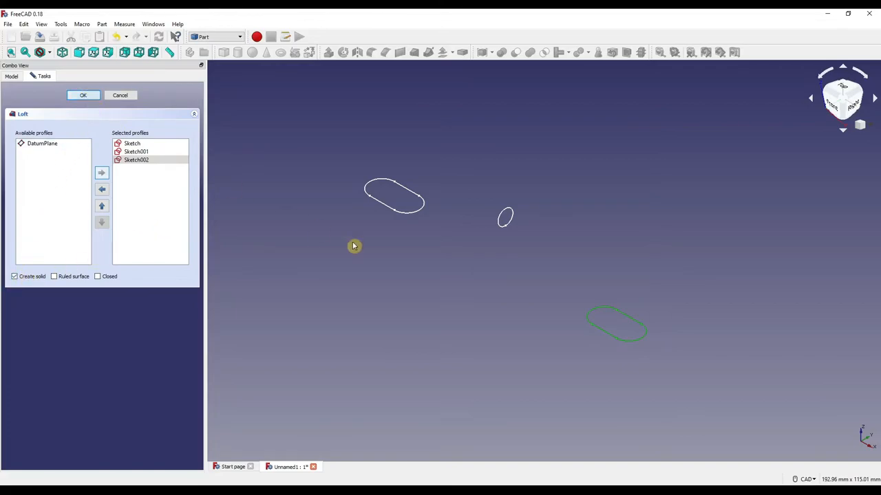
key(Return)
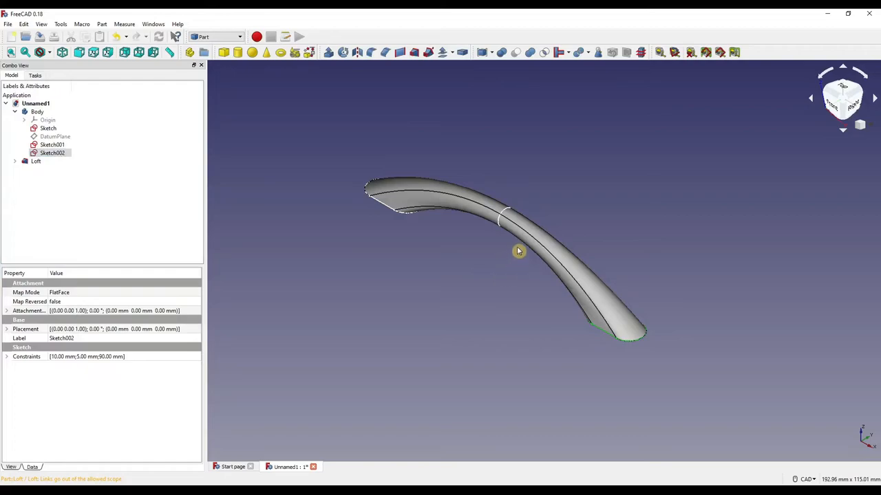
Step: Delete the solid Loft and start a new Part loft
click(433, 301)
mouse_move(433, 301)
middle_down()
mouse_move(500, 207)
mouse_move(437, 320)
middle_up()
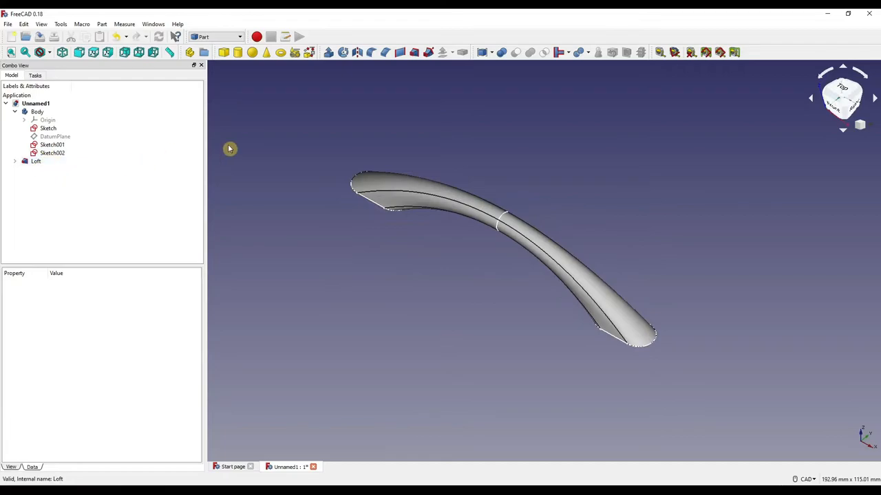
middle_drag(230, 149, 270, 247)
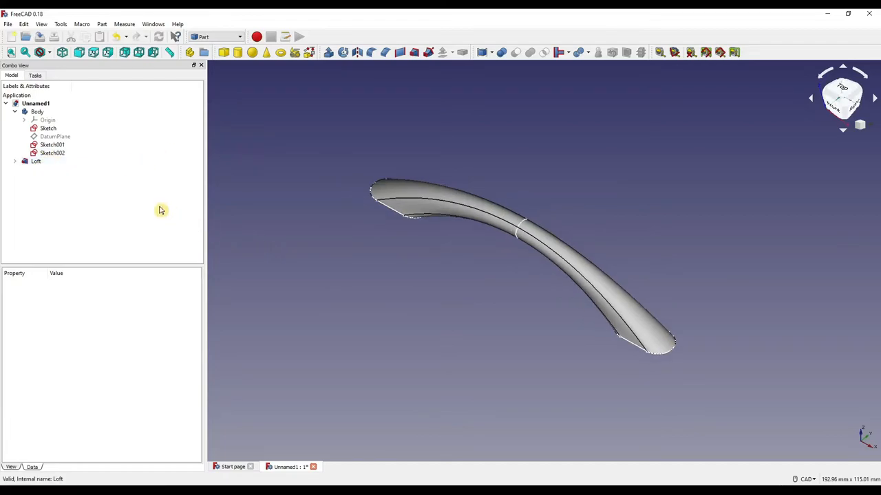
click(36, 161)
key(Delete)
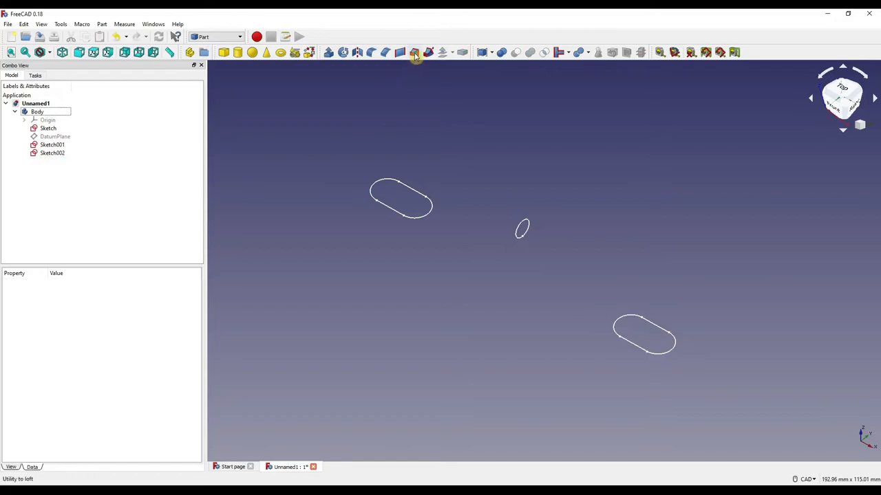
click(416, 52)
Step: Loft Sketch, Sketch001 and Sketch002 as a surface with Create solid unticked
click(38, 143)
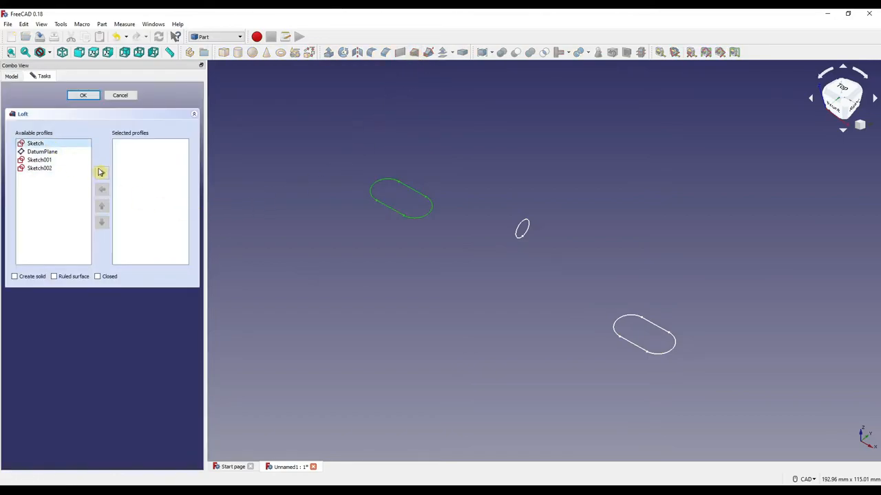
click(101, 172)
click(39, 151)
click(101, 172)
click(38, 152)
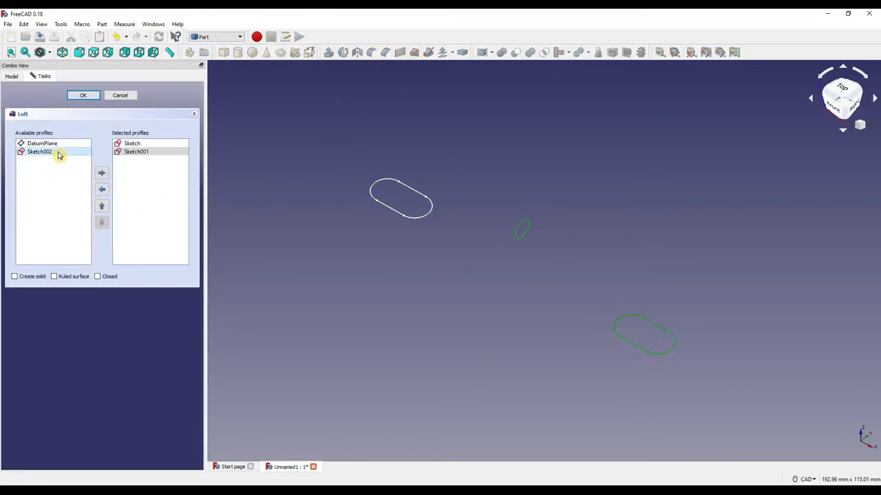
click(101, 176)
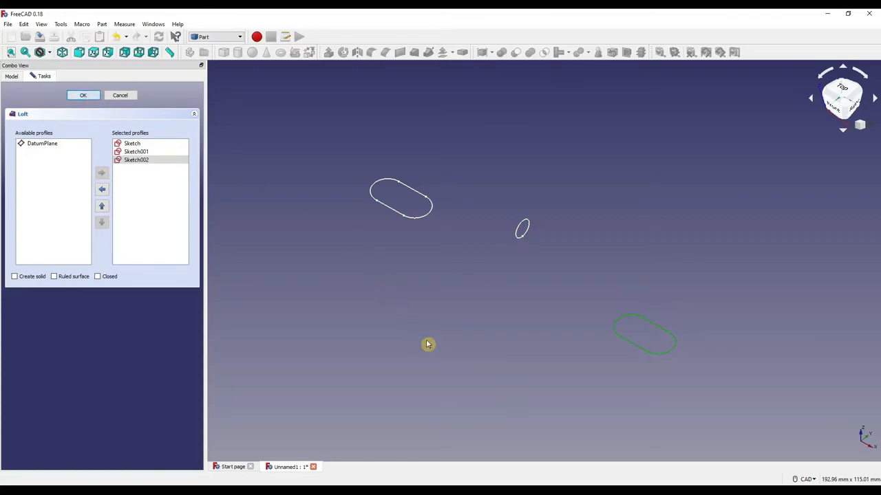
key(Return)
mouse_move(428, 344)
middle_down()
mouse_move(462, 255)
mouse_move(568, 169)
mouse_move(684, 142)
mouse_move(368, 139)
middle_up()
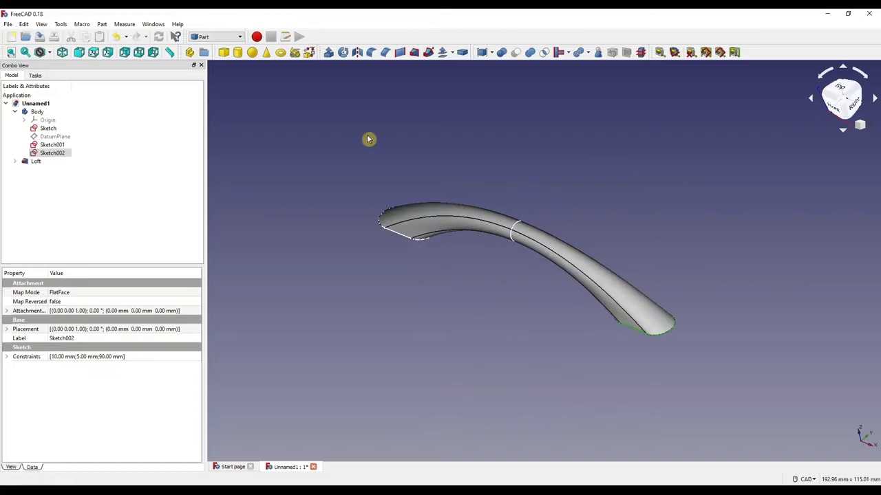
click(217, 36)
Step: In Part Design, create a body from the handle shell and accept the shell warning
click(206, 124)
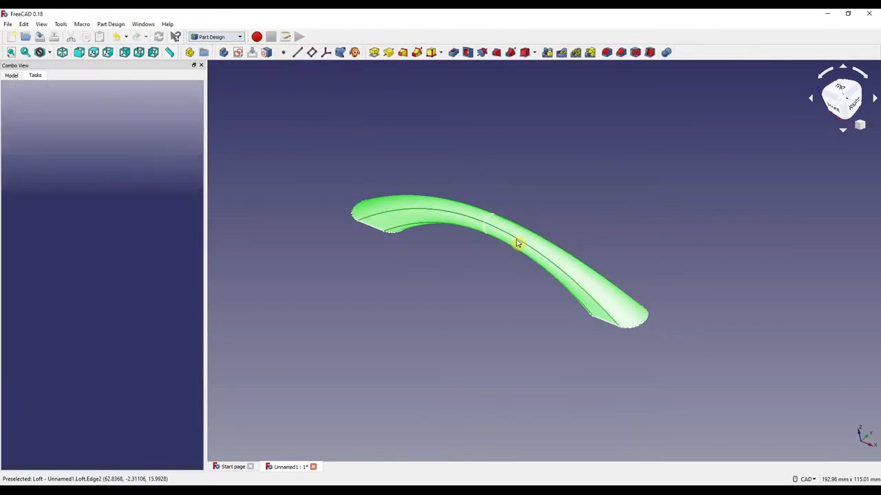
click(224, 52)
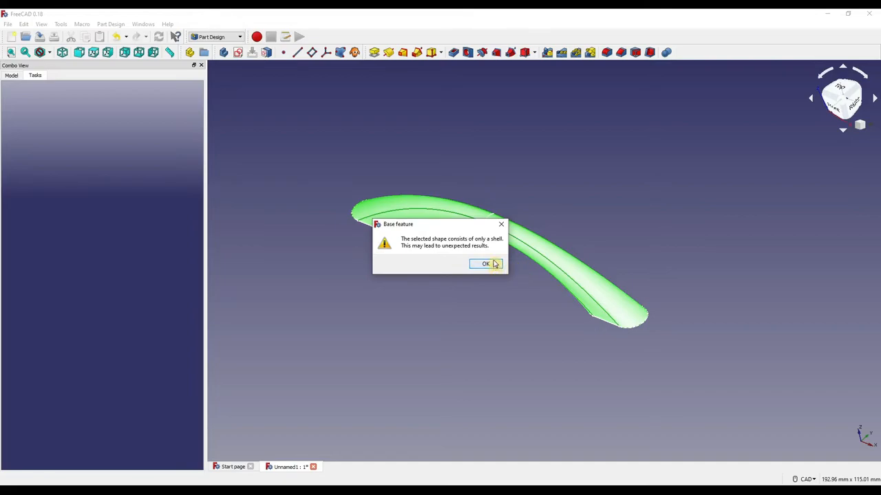
click(501, 224)
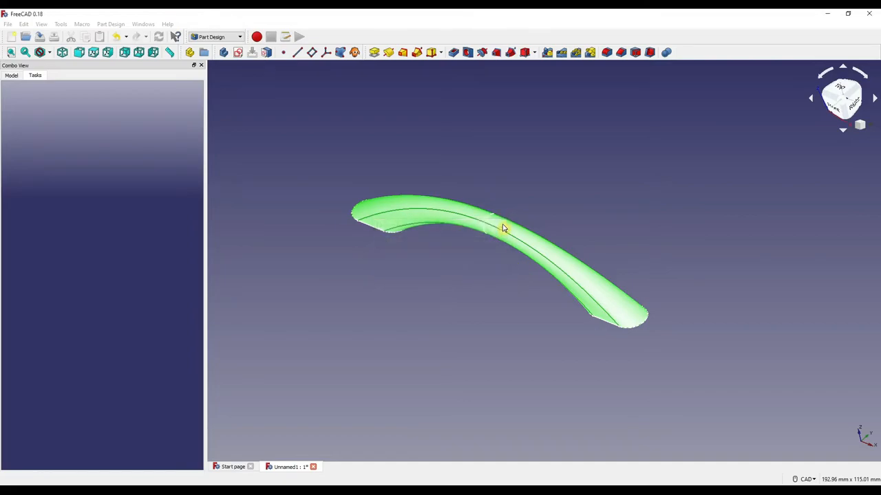
click(572, 174)
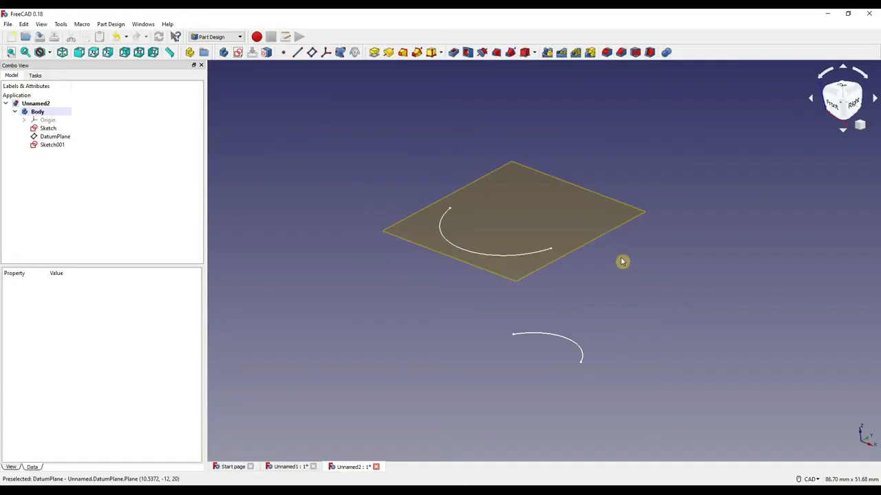
Step: Loft a twisting surface between the two arc sketches Sketch and Sketch001
mouse_move(604, 317)
middle_down()
mouse_move(631, 325)
mouse_move(483, 328)
mouse_move(475, 306)
mouse_move(637, 329)
mouse_move(531, 317)
middle_up()
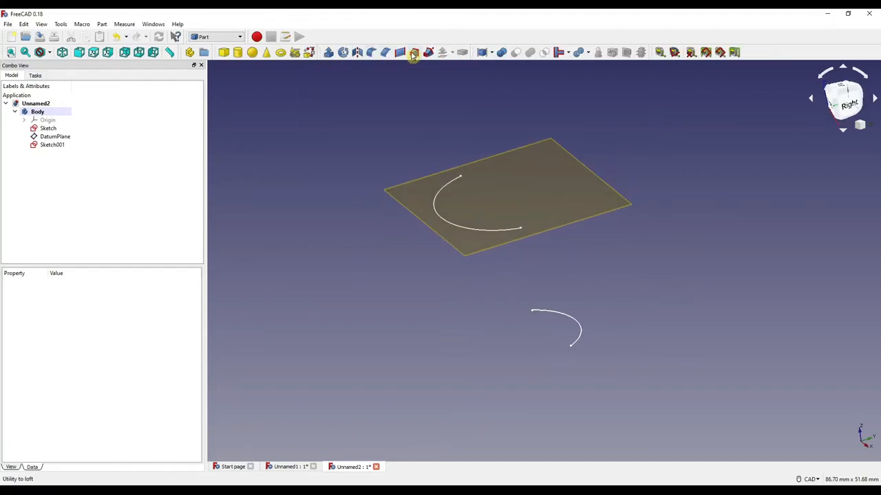
click(399, 52)
click(35, 143)
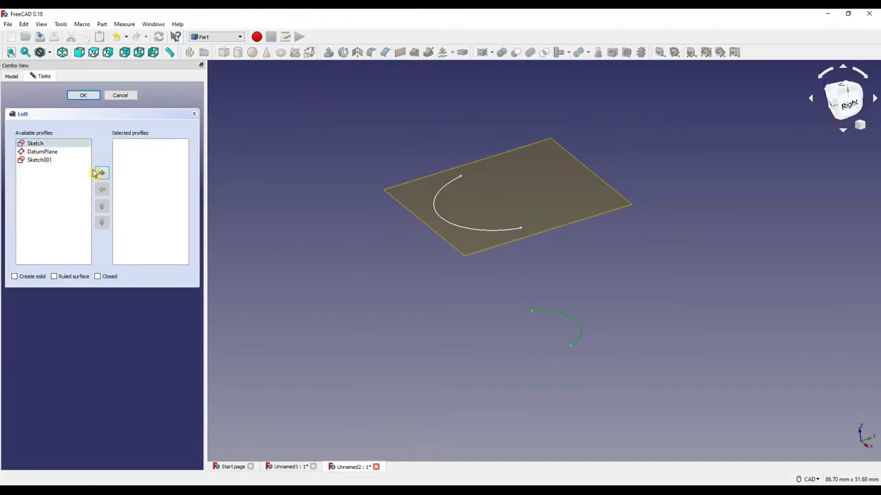
click(101, 172)
click(101, 174)
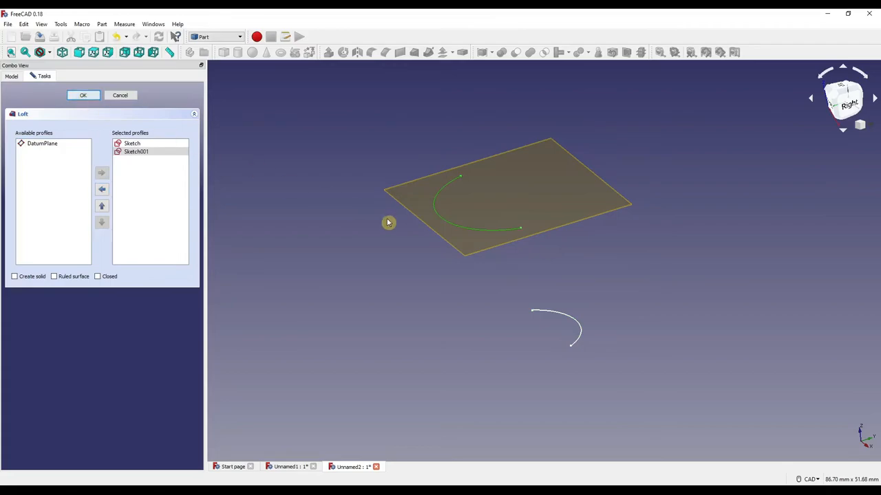
key(Return)
Step: Hide the DatumPlane and inspect the lofted surface
mouse_move(633, 309)
middle_down()
mouse_move(468, 252)
mouse_move(597, 319)
mouse_move(575, 312)
middle_up()
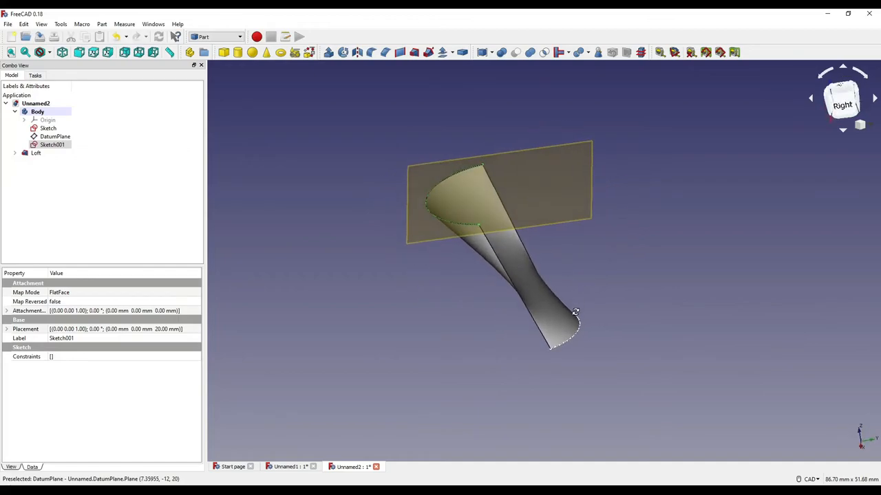
click(560, 235)
key(space)
mouse_move(599, 256)
middle_down()
mouse_move(481, 260)
mouse_move(653, 254)
middle_up()
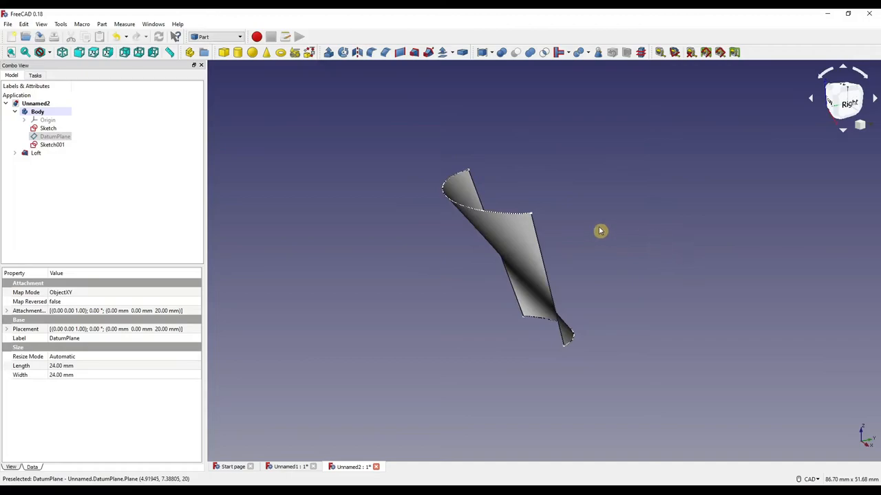
Step: In Part Design, pad the curved loft surface to a 5 mm thickness
click(287, 139)
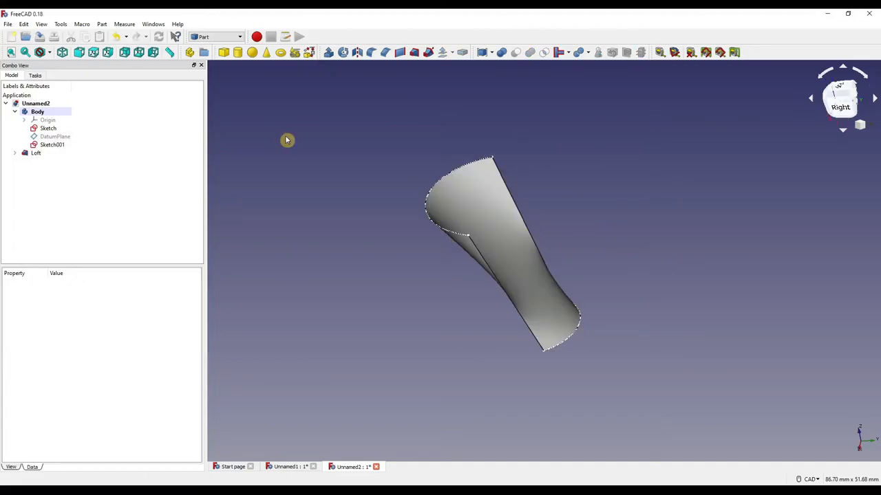
click(219, 37)
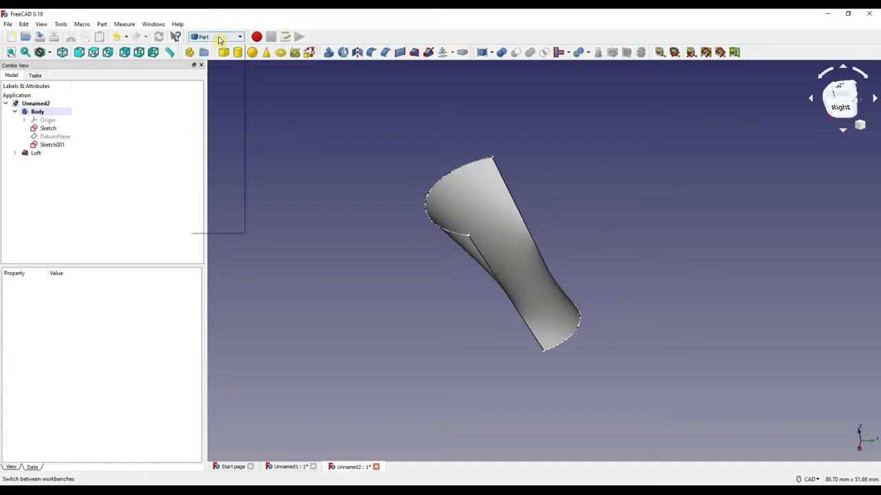
click(220, 118)
click(466, 184)
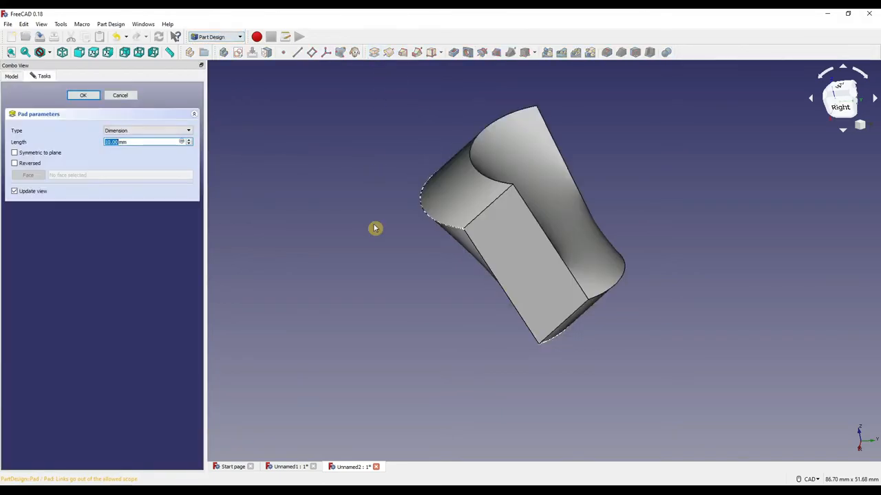
text(5)
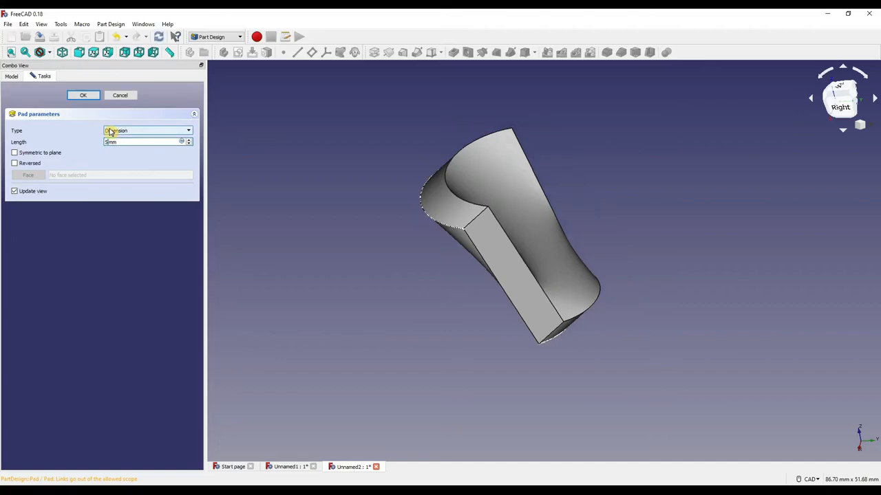
key(Return)
click(13, 76)
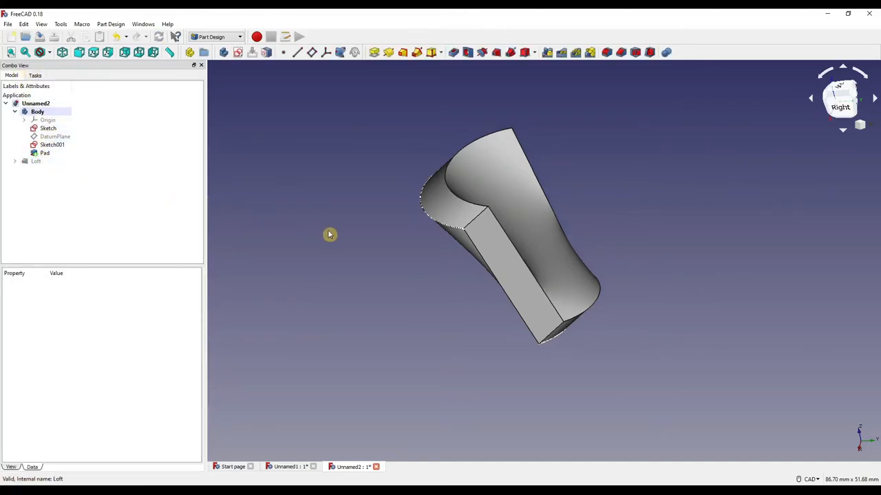
mouse_move(653, 289)
middle_down()
mouse_move(548, 179)
mouse_move(730, 366)
mouse_move(635, 322)
mouse_move(672, 285)
middle_up()
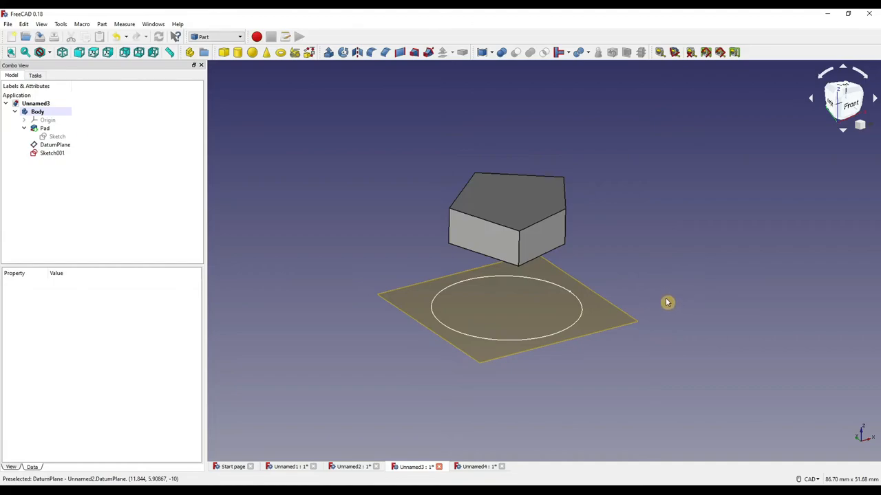
mouse_move(666, 298)
middle_down()
mouse_move(618, 242)
mouse_move(658, 282)
middle_up()
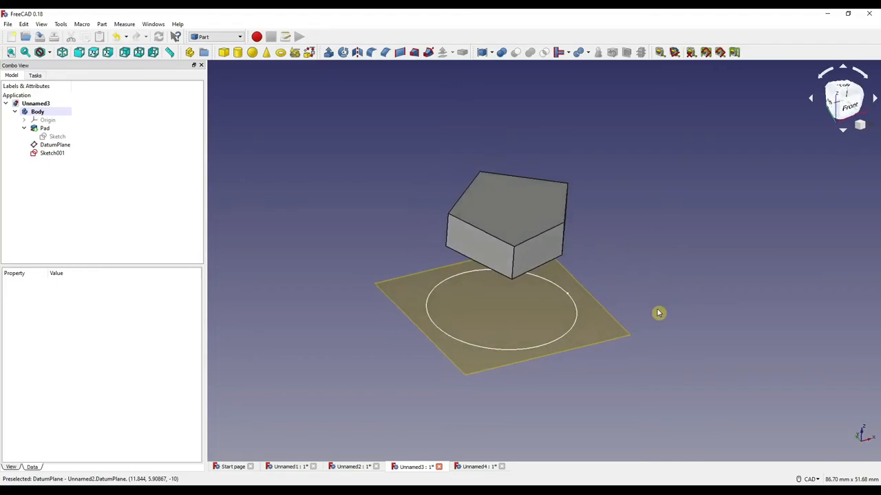
click(415, 52)
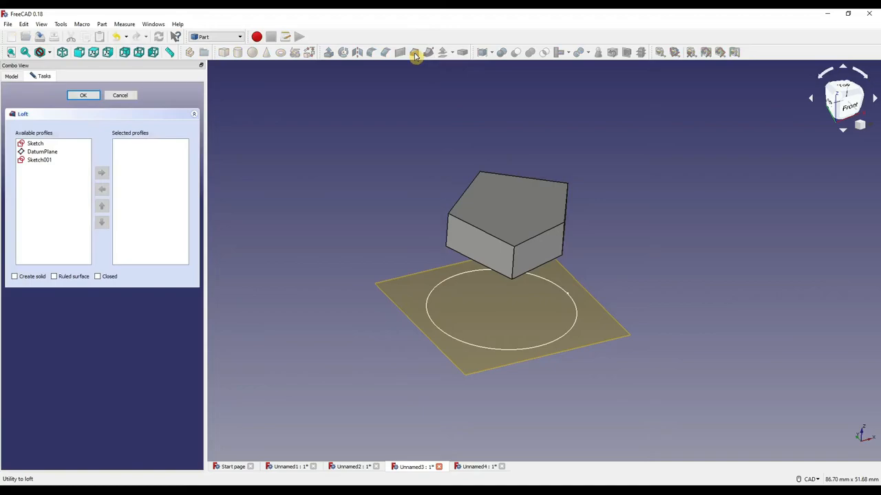
click(35, 144)
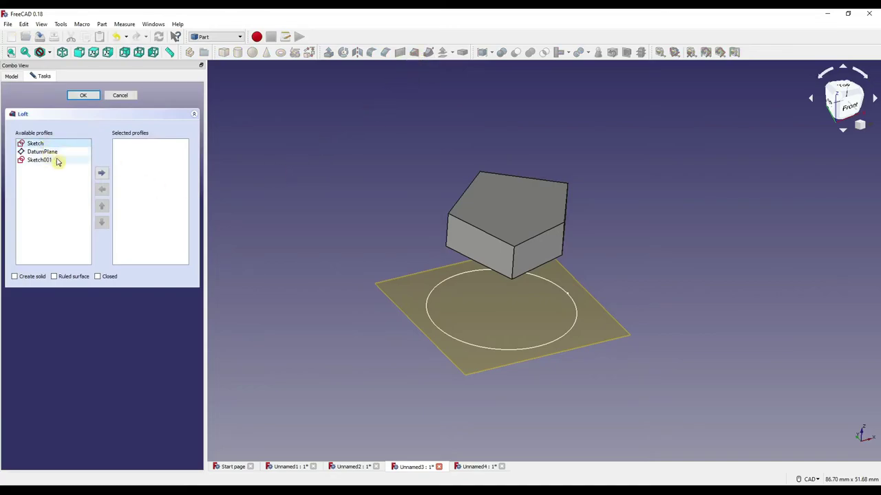
click(101, 173)
click(38, 152)
click(102, 173)
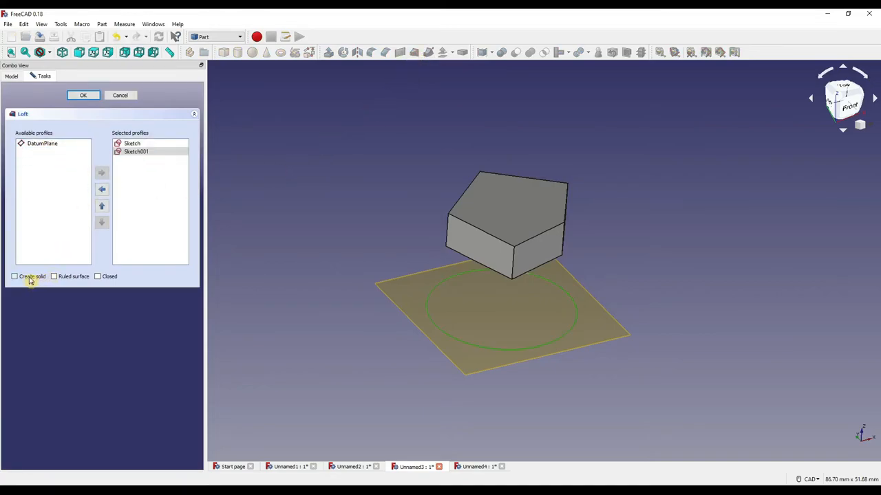
click(82, 95)
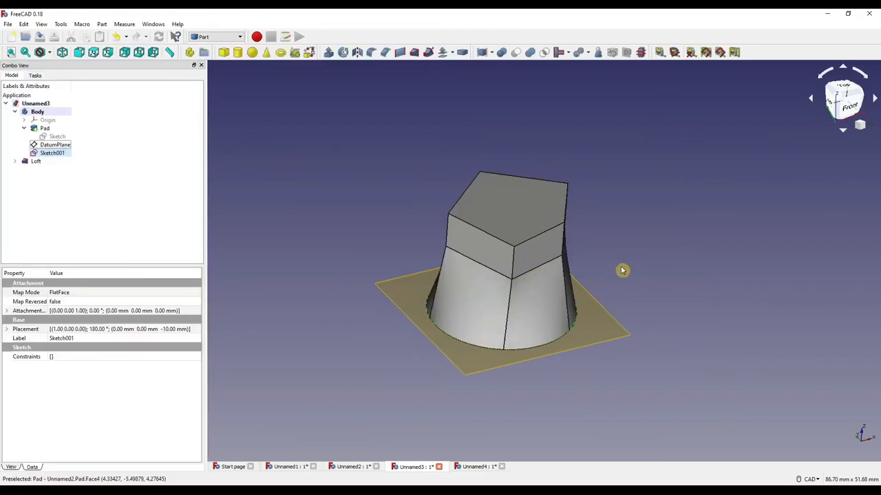
mouse_move(619, 268)
middle_down()
mouse_move(413, 270)
mouse_move(606, 255)
middle_up()
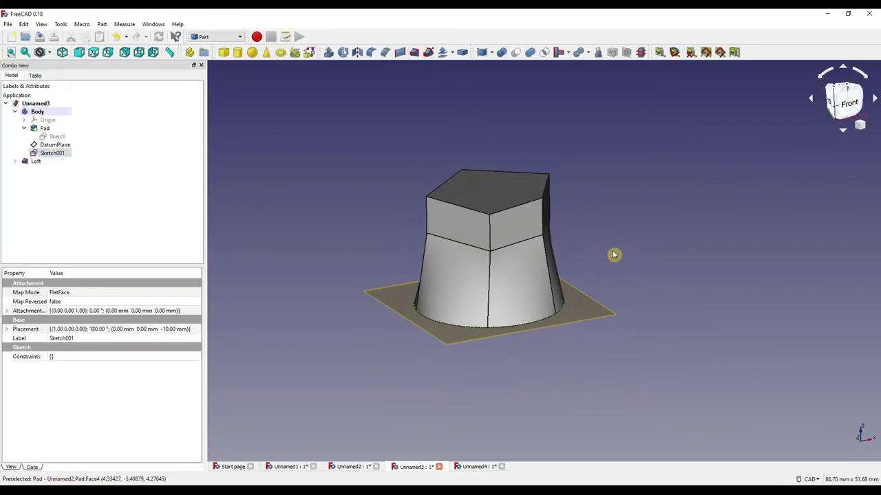
key(ctrl+z)
Step: Attempt an Additive Loft from Sketch001 to the block's bottom face, which fails with an error
click(216, 36)
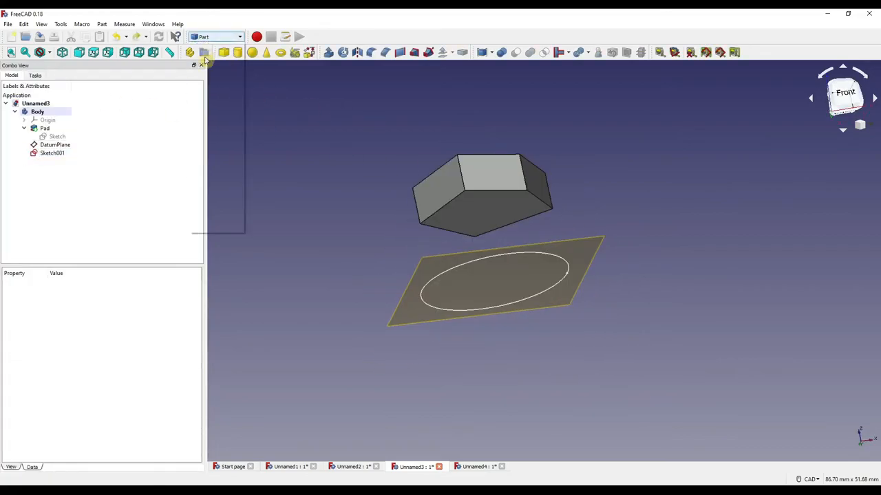
click(212, 119)
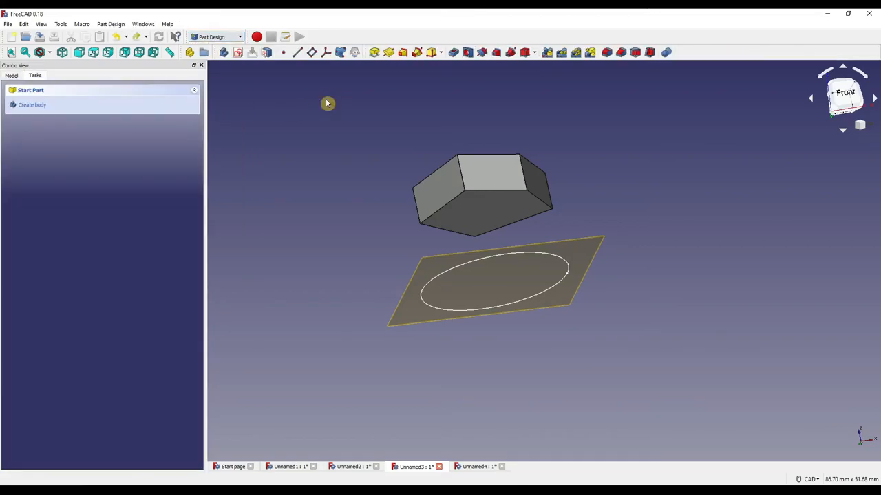
click(403, 52)
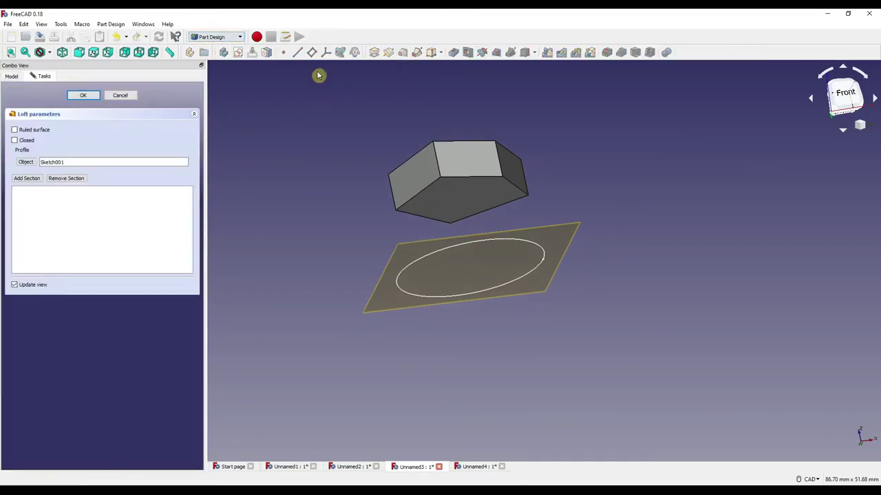
click(27, 178)
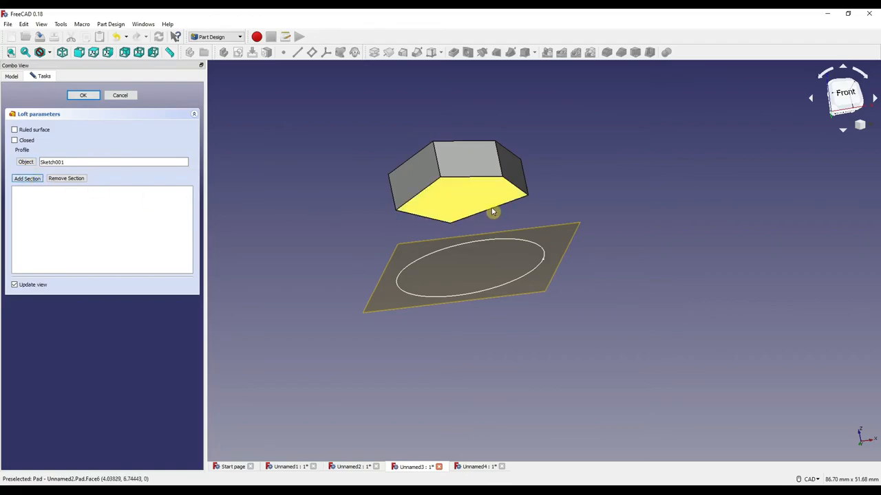
click(474, 199)
click(82, 95)
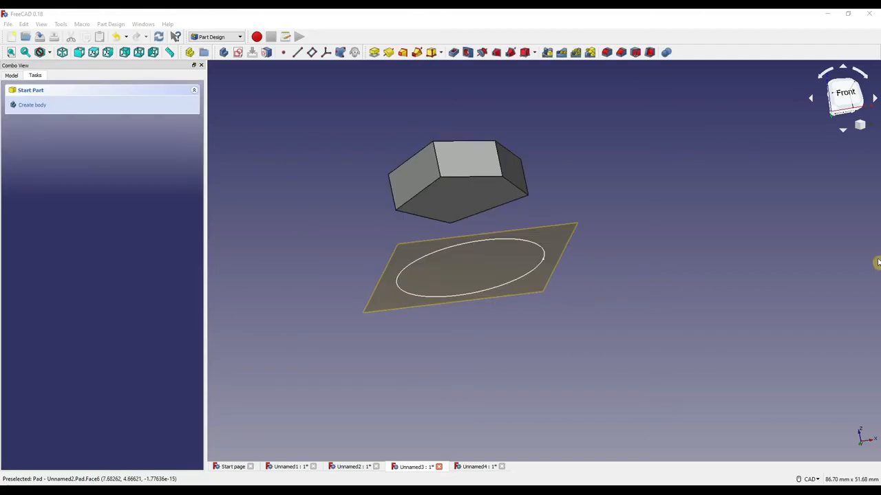
middle_drag(603, 178, 617, 268)
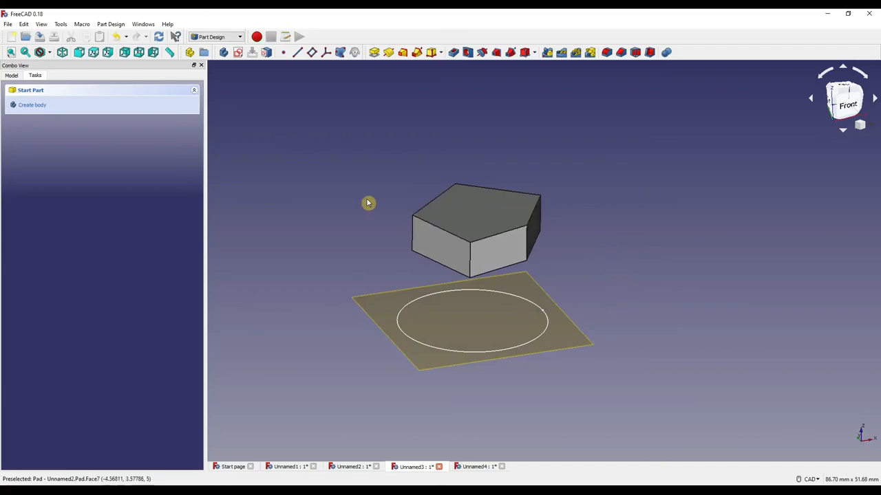
Step: In the Draft workbench, make a Facebinder from the pentagonal block's bottom face
click(239, 36)
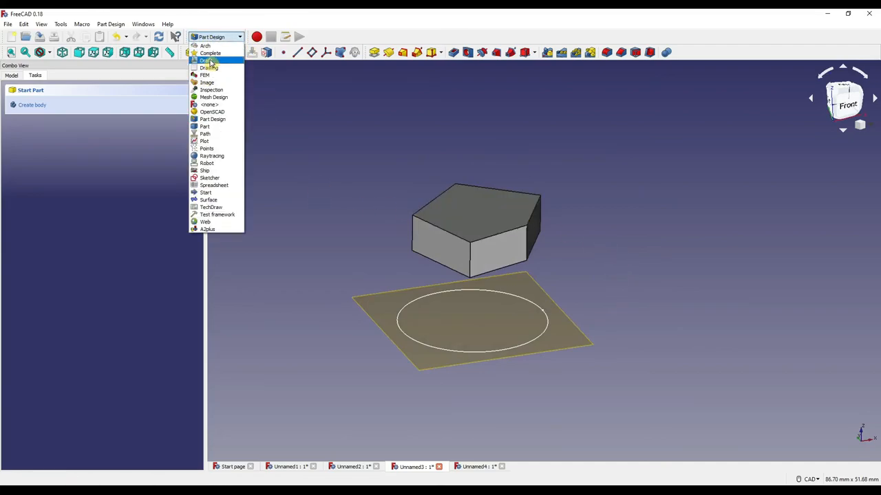
click(208, 74)
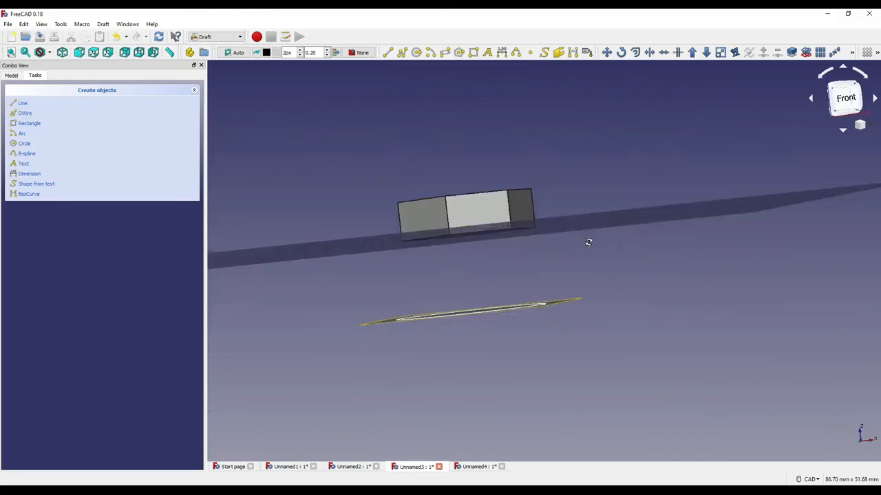
middle_drag(611, 243, 585, 228)
click(486, 230)
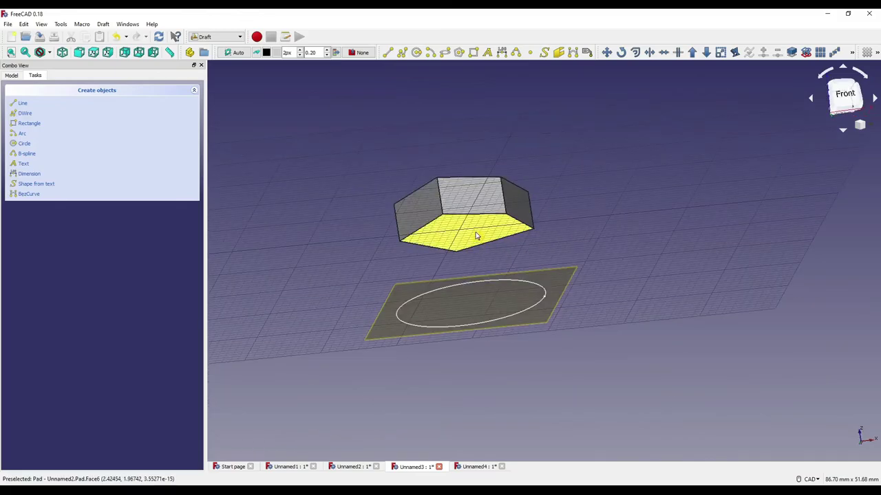
click(561, 54)
Step: Check the new Facebinder in the model tree
middle_drag(571, 189, 599, 234)
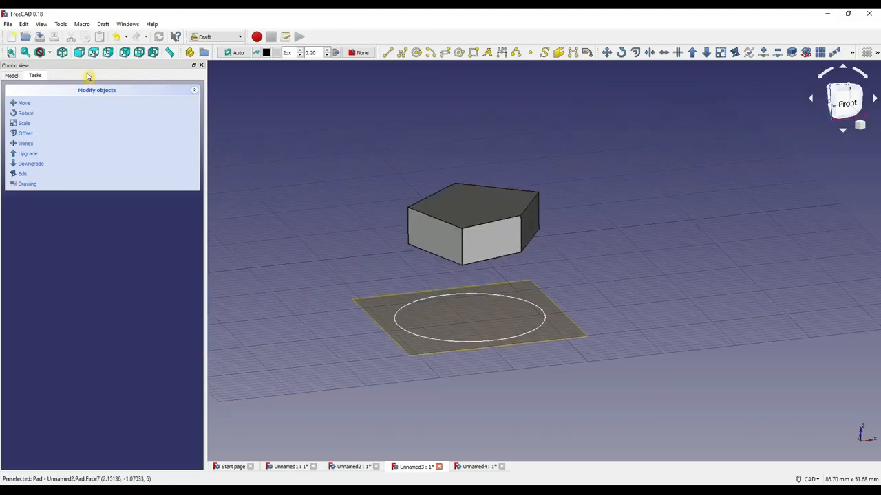
click(11, 75)
click(45, 161)
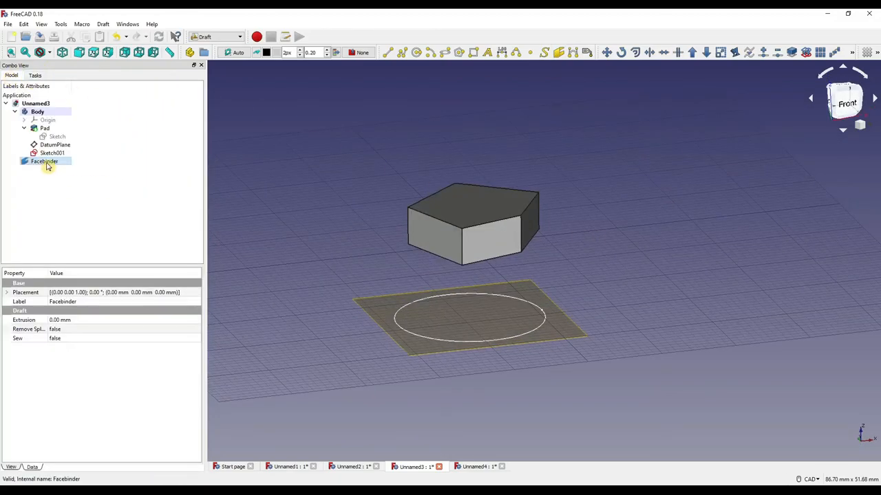
middle_drag(346, 230, 402, 231)
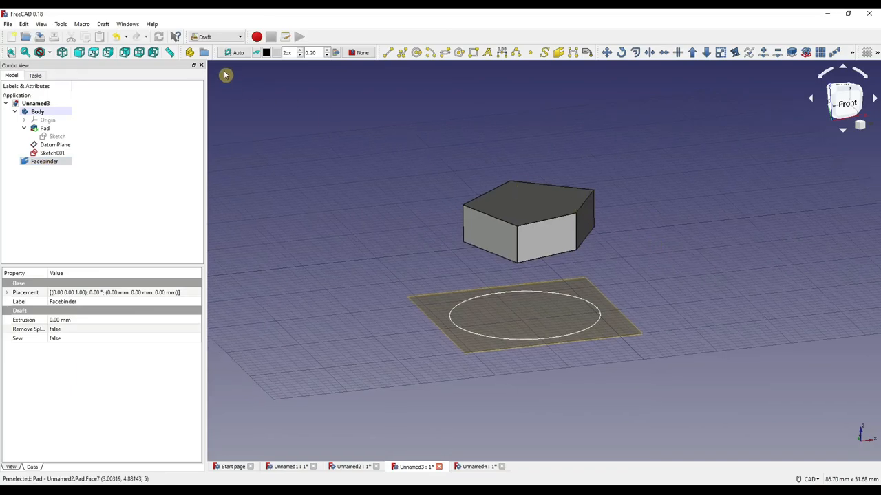
click(211, 37)
Step: Loft Sketch001 to the Facebinder as a solid with Create solid ticked
click(232, 126)
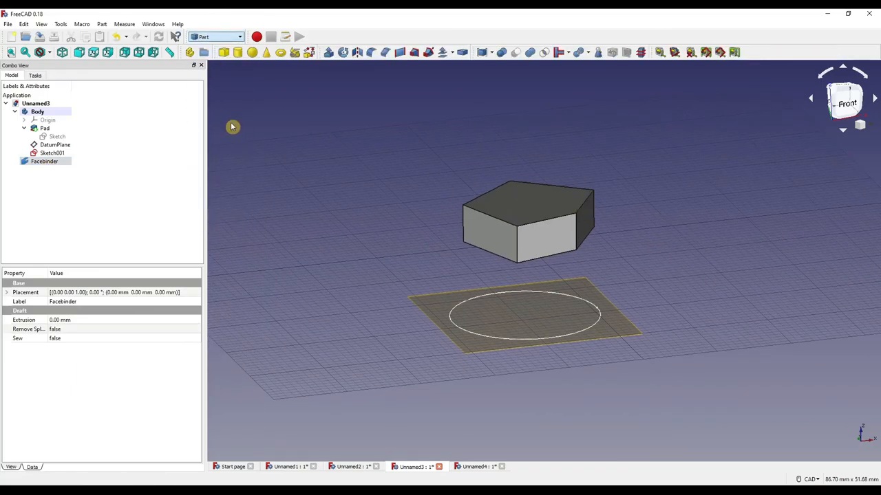
mouse_move(472, 163)
middle_down()
mouse_move(661, 194)
mouse_move(619, 196)
middle_up()
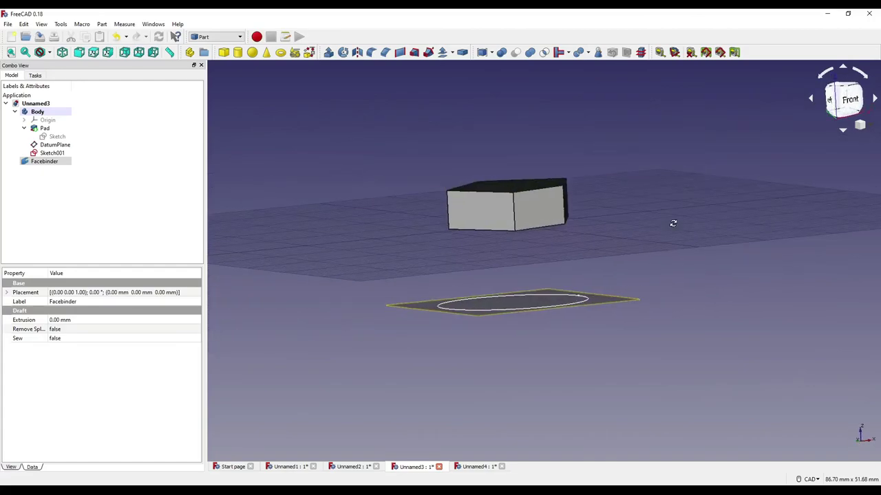
click(418, 55)
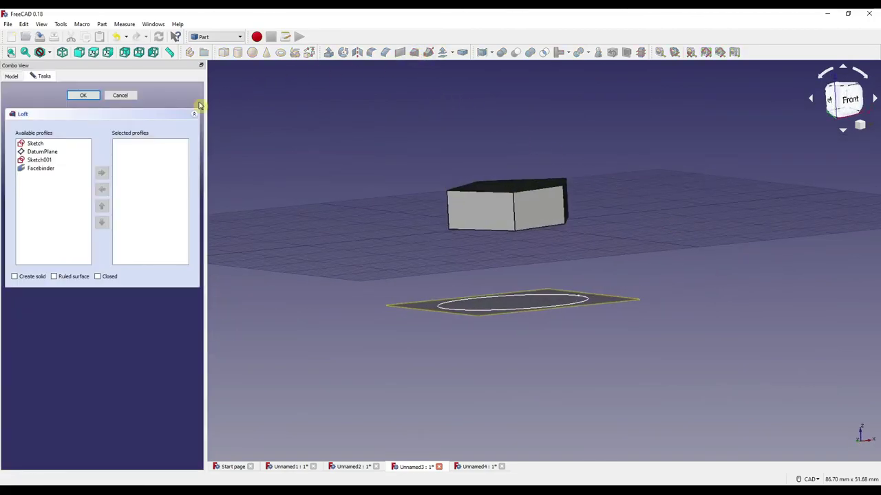
click(38, 159)
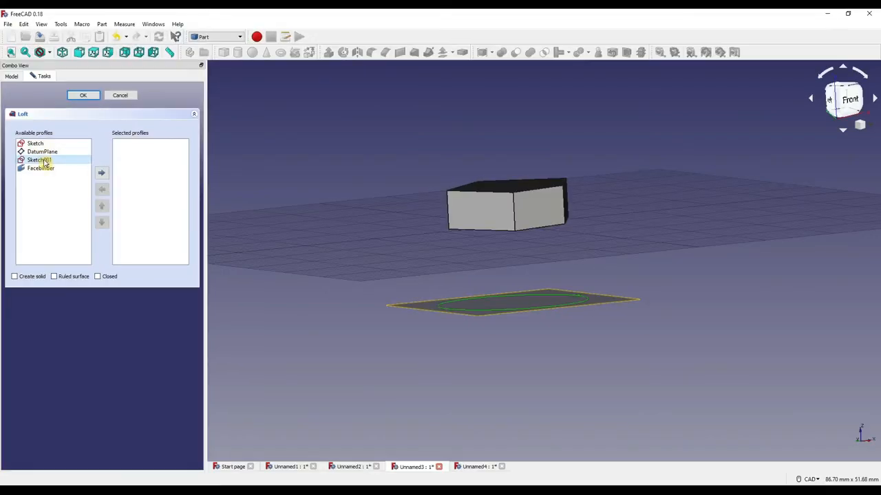
click(101, 173)
click(42, 160)
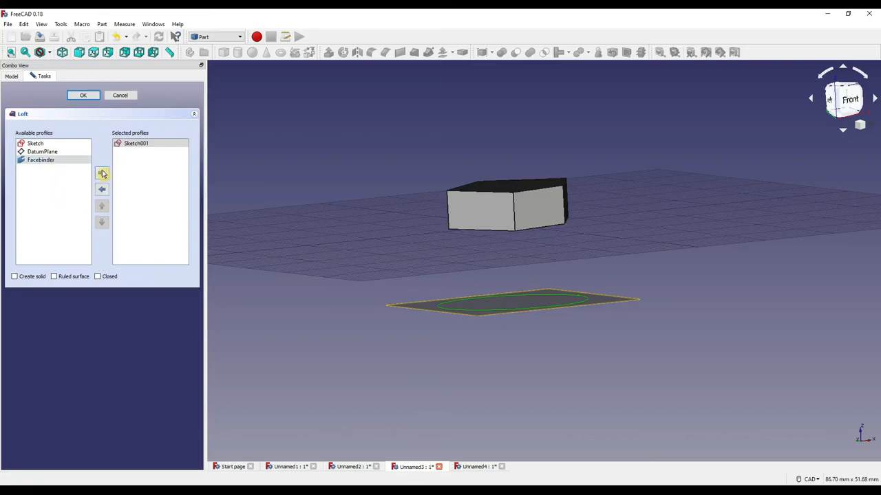
click(101, 172)
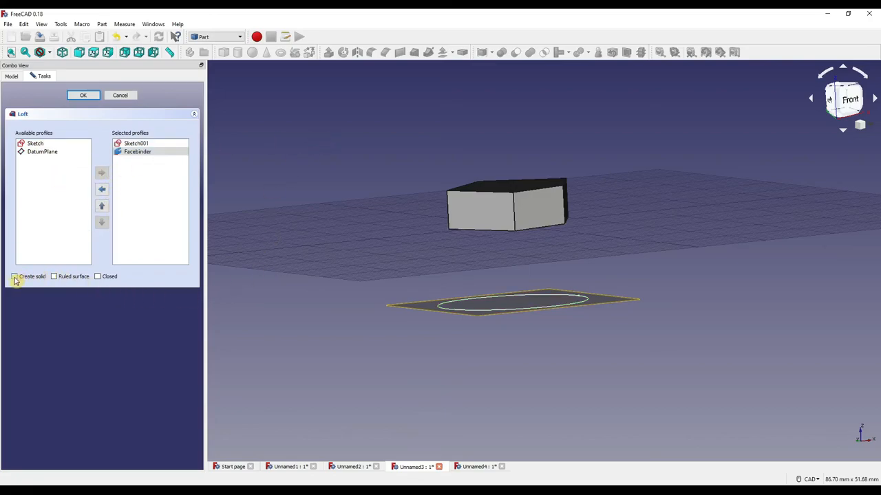
click(15, 277)
click(83, 95)
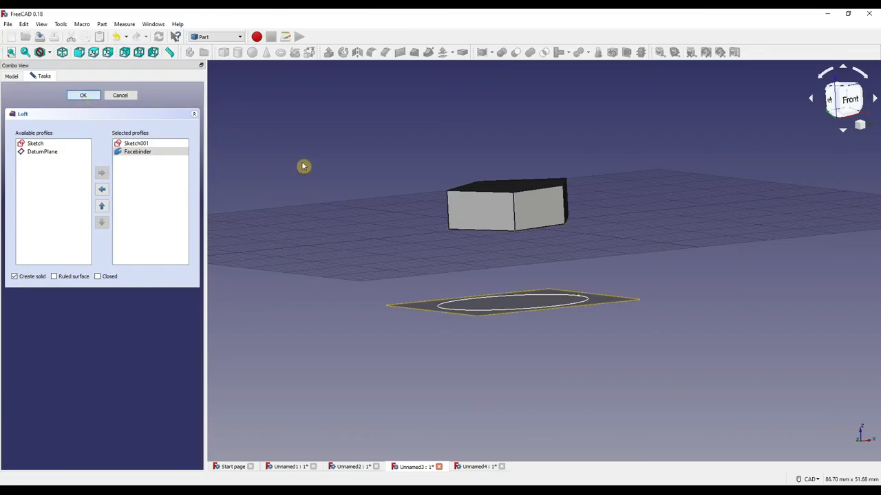
Step: Inspect the lofted solid and switch to the Unnamed4 document's pinched loft
mouse_move(633, 225)
middle_down()
mouse_move(554, 331)
mouse_move(517, 261)
mouse_move(619, 236)
middle_up()
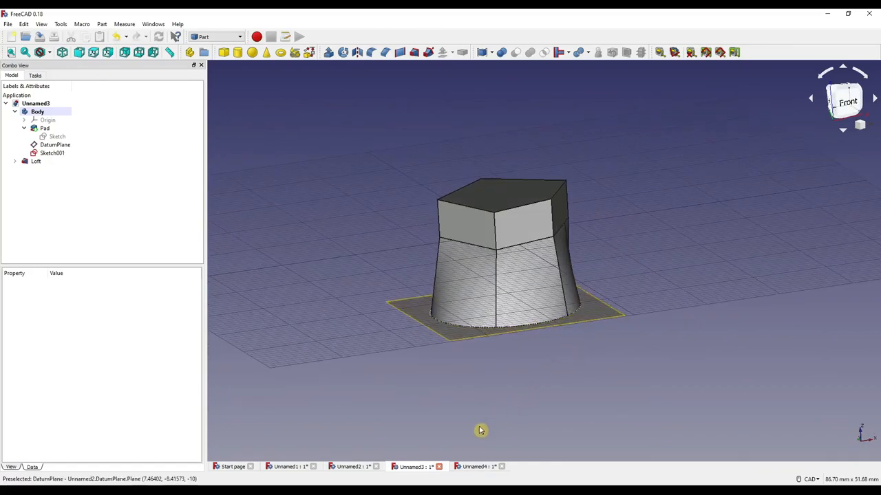
click(478, 467)
mouse_move(547, 406)
middle_down()
mouse_move(581, 392)
mouse_move(449, 356)
mouse_move(590, 309)
mouse_move(649, 244)
mouse_move(608, 245)
middle_up()
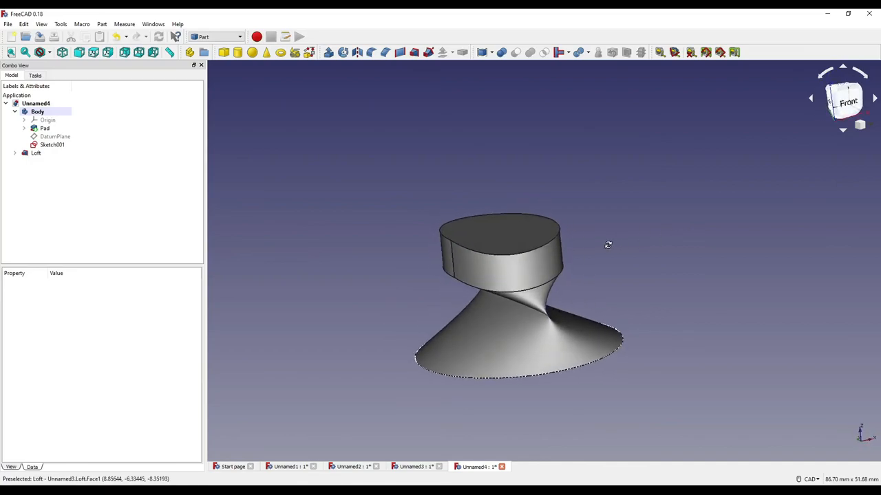